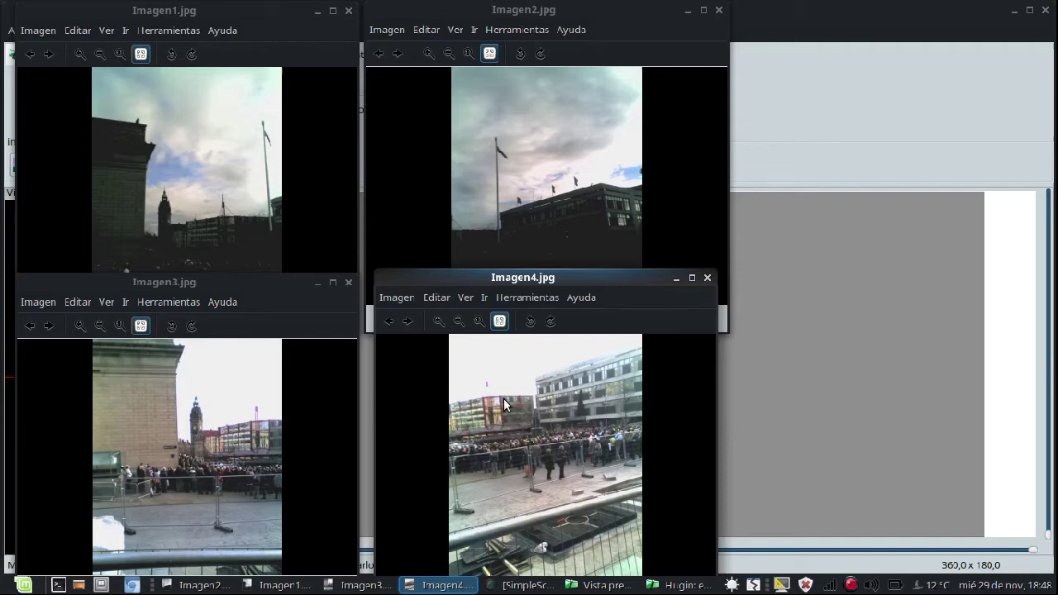
Step: Load the four photos Imagen1.jpg, Imagen2.jpg, Imagen3.jpg and Imagen4.jpg into the panorama project
{"action": "left_click", "coordinate": [871, 128]}
{"action": "left_click", "coordinate": [111, 89]}
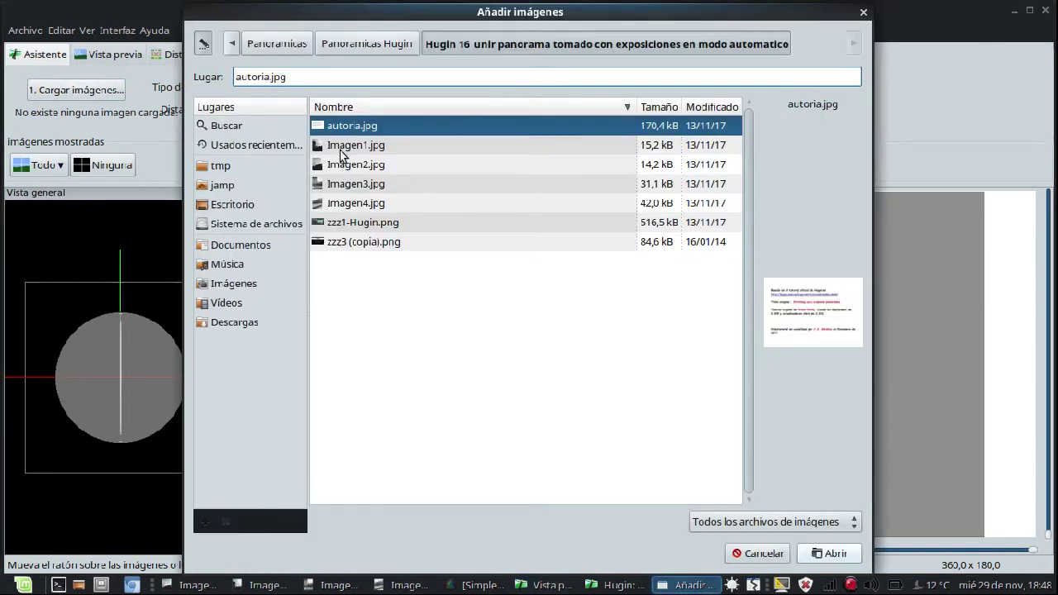
{"action": "left_click", "coordinate": [403, 152], "text": "shift"}
{"action": "left_click", "coordinate": [400, 170], "text": "shift"}
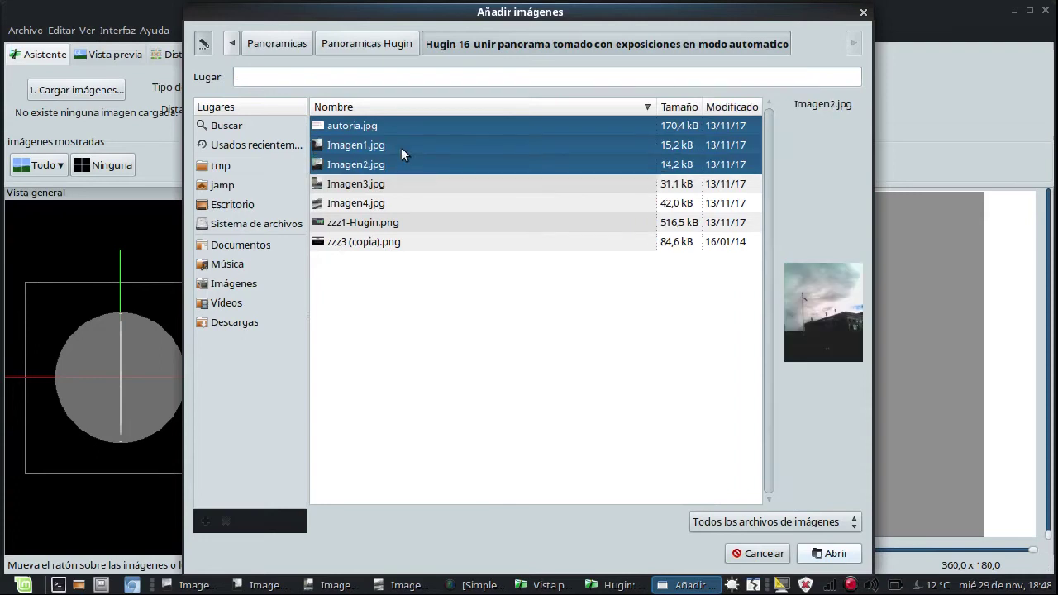
{"action": "left_click", "coordinate": [405, 125]}
{"action": "left_click", "coordinate": [406, 146]}
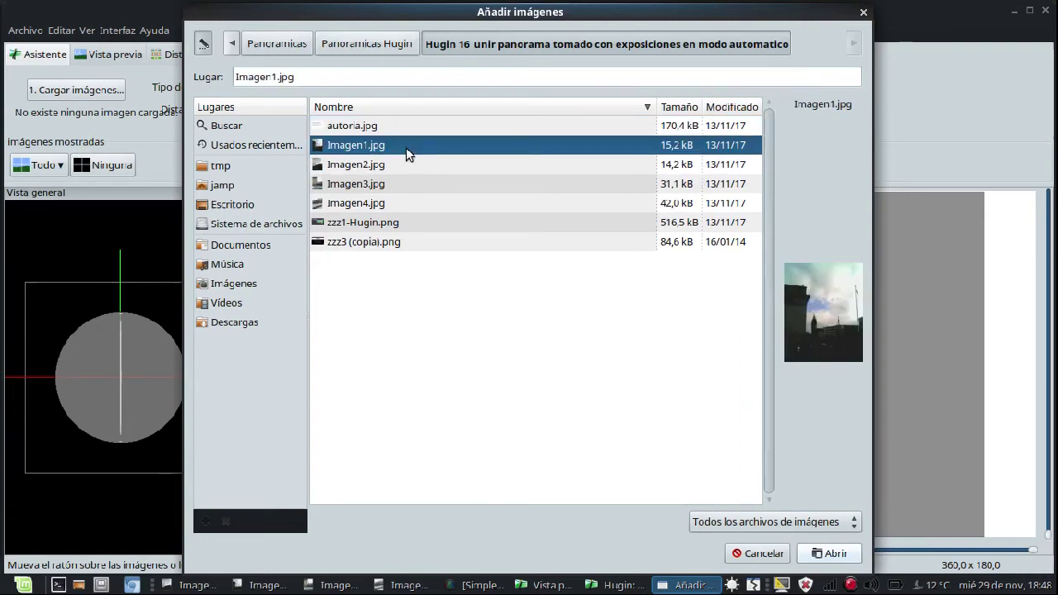
{"action": "left_click", "coordinate": [391, 165], "text": "shift"}
{"action": "left_click", "coordinate": [393, 184], "text": "shift"}
{"action": "left_click", "coordinate": [401, 207], "text": "shift"}
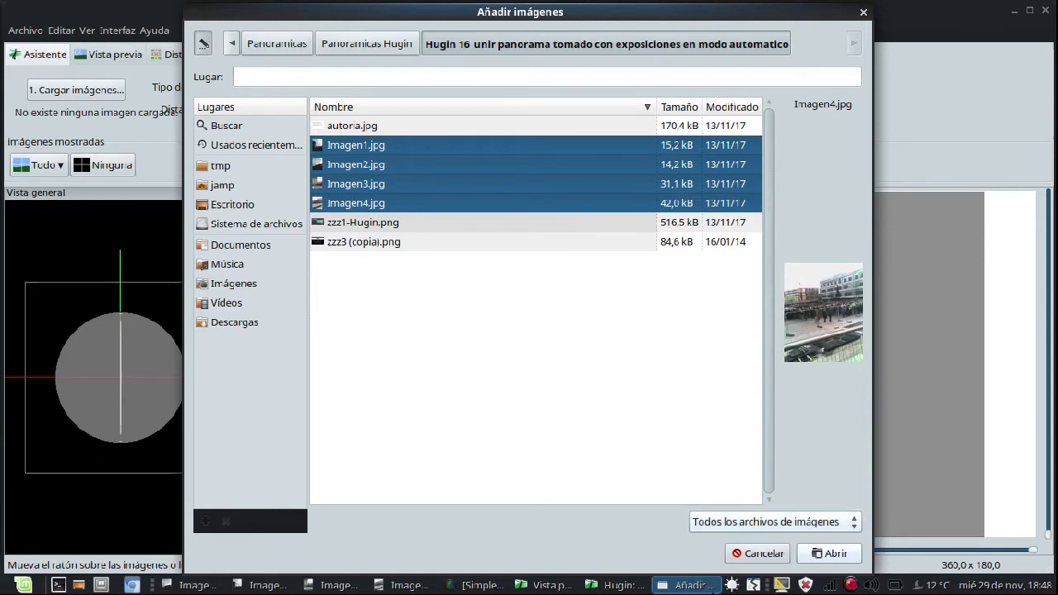
{"action": "left_click", "coordinate": [813, 551]}
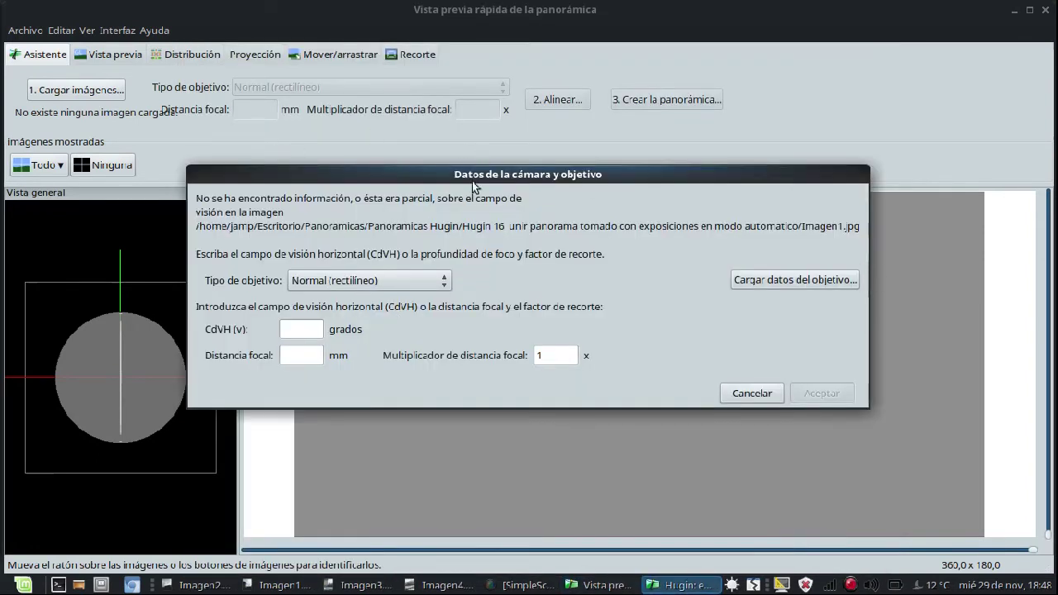
Step: Set the horizontal field of view to 45 degrees in the camera and lens data
{"action": "left_click", "coordinate": [299, 329]}
{"action": "type", "text": "45"}
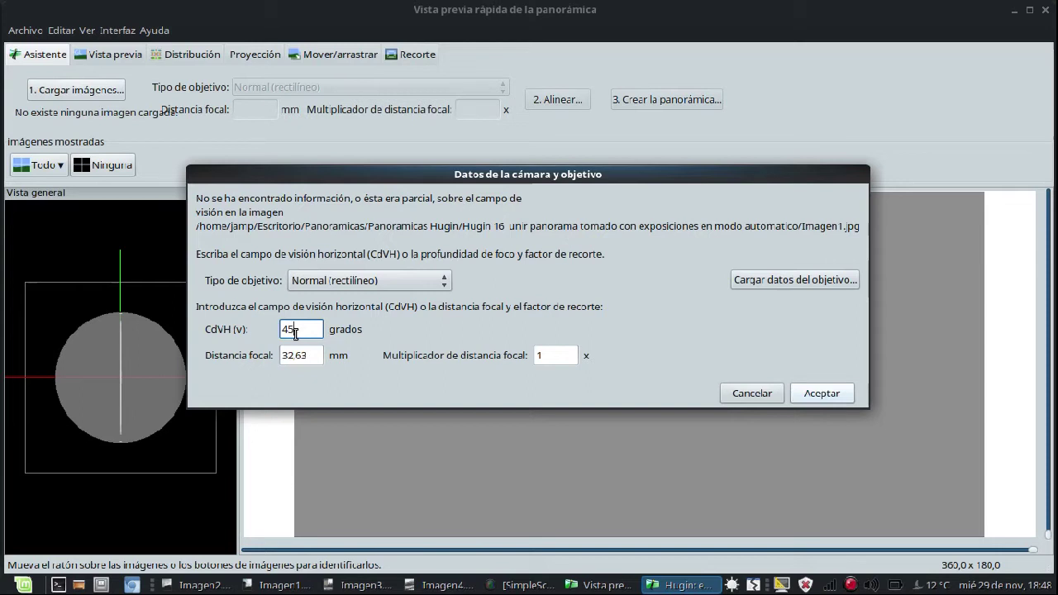
{"action": "left_click", "coordinate": [823, 394]}
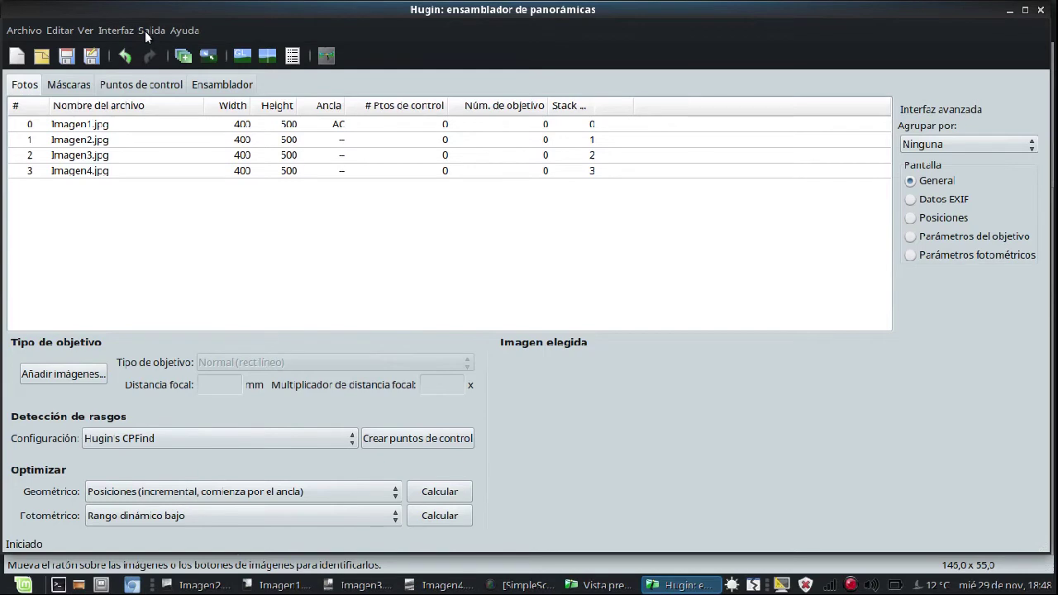
Step: Switch the interface to Simple mode and align the four loaded images
{"action": "left_click", "coordinate": [117, 31]}
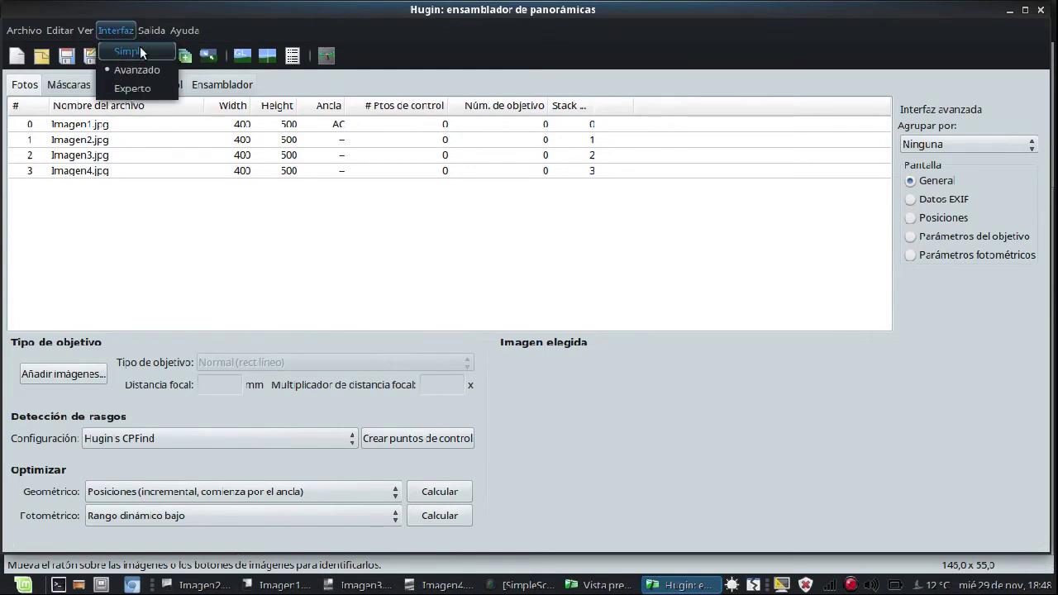
{"action": "left_click", "coordinate": [141, 52]}
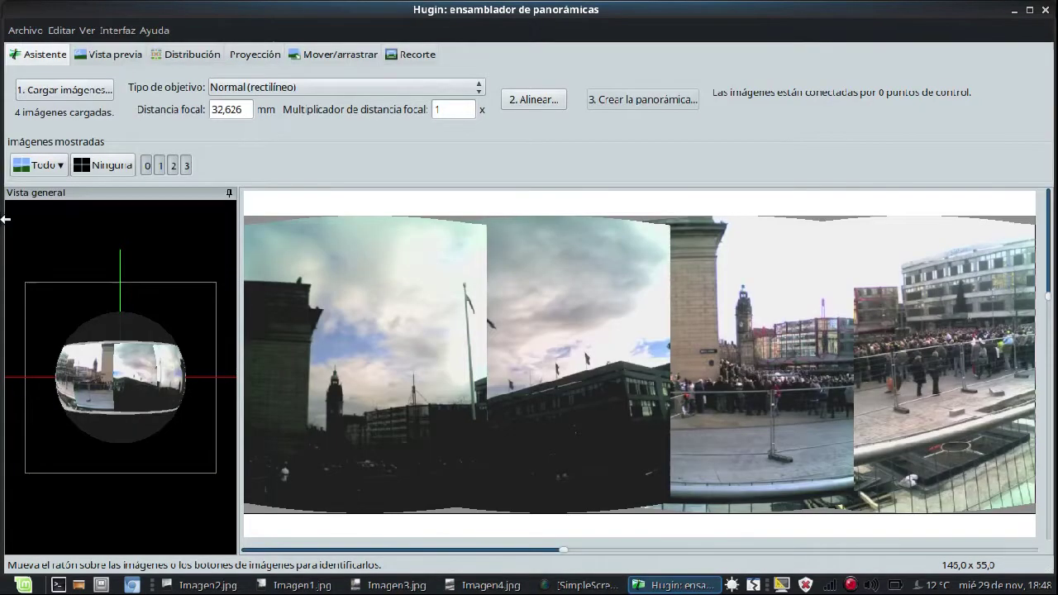
{"action": "left_click", "coordinate": [533, 100]}
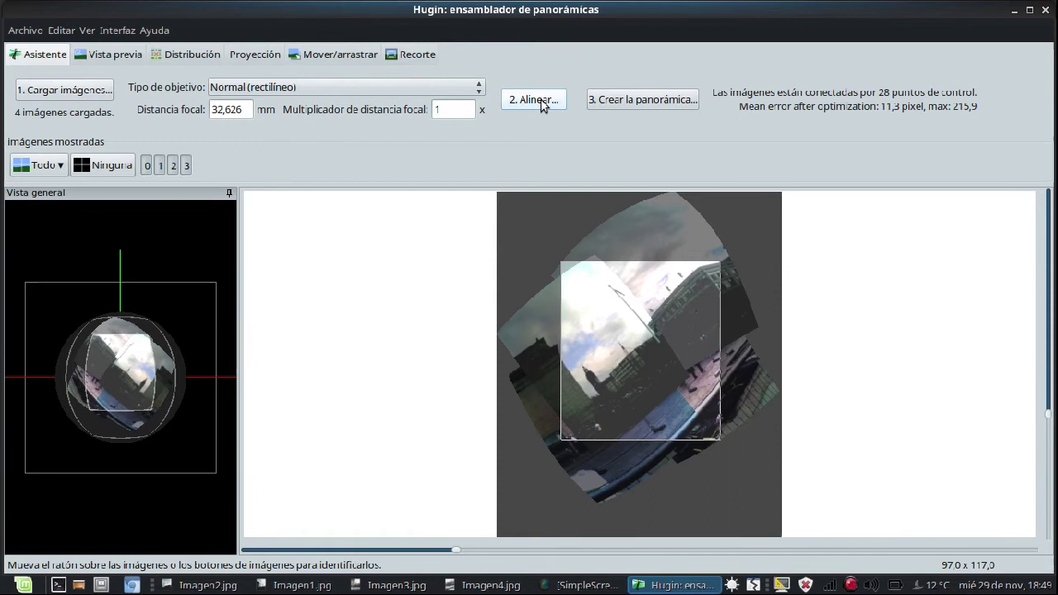
Step: Rotate the tilted panorama level and straighten it, and auto-crop it to its usable area
{"action": "left_click", "coordinate": [336, 56]}
{"action": "left_click_drag", "start_coordinate": [738, 315], "coordinate": [529, 335]}
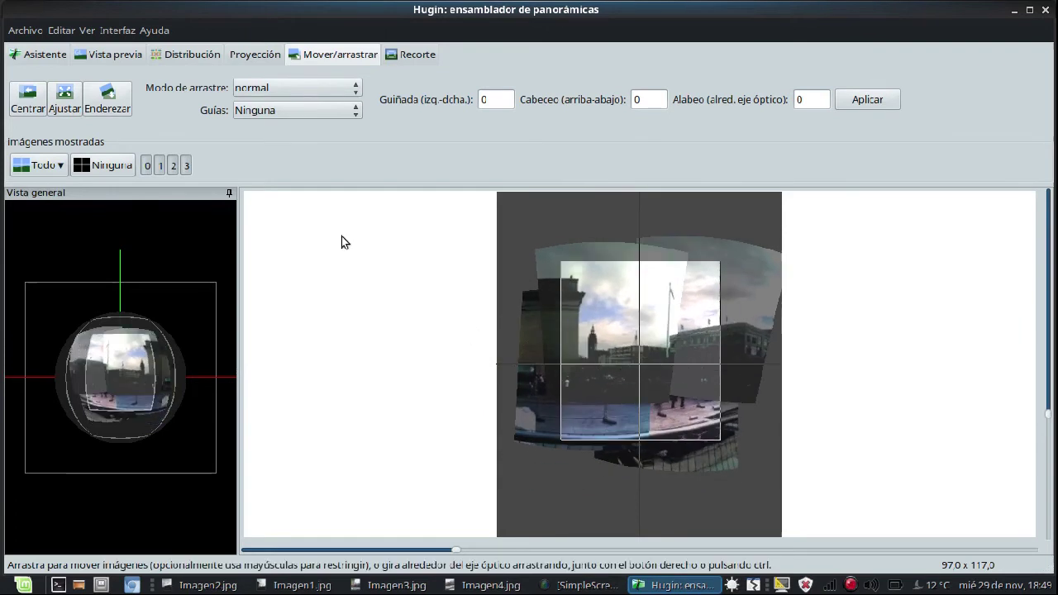
{"action": "left_click", "coordinate": [108, 98]}
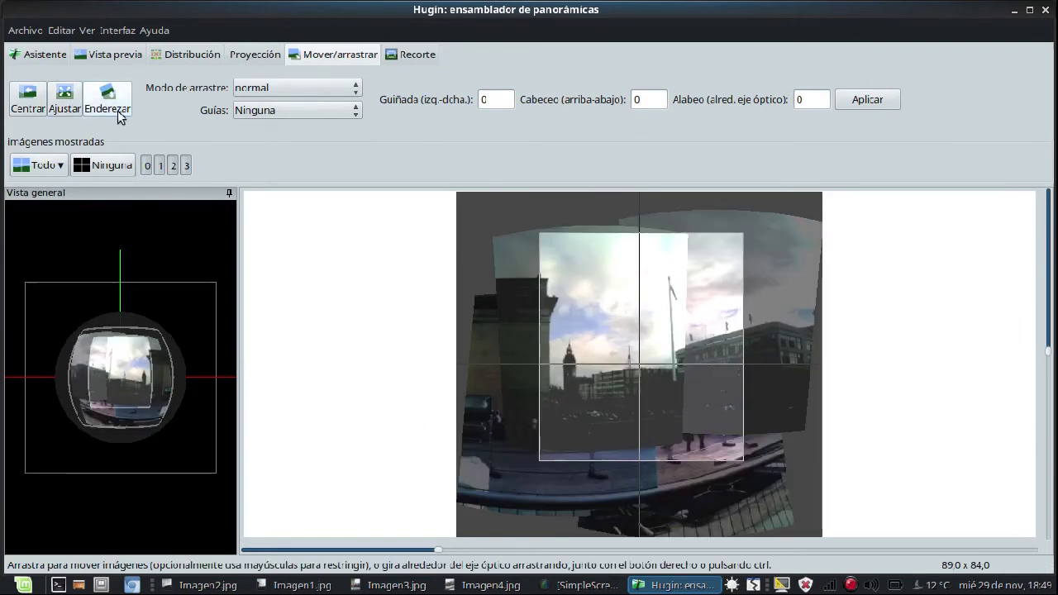
{"action": "left_click", "coordinate": [409, 57]}
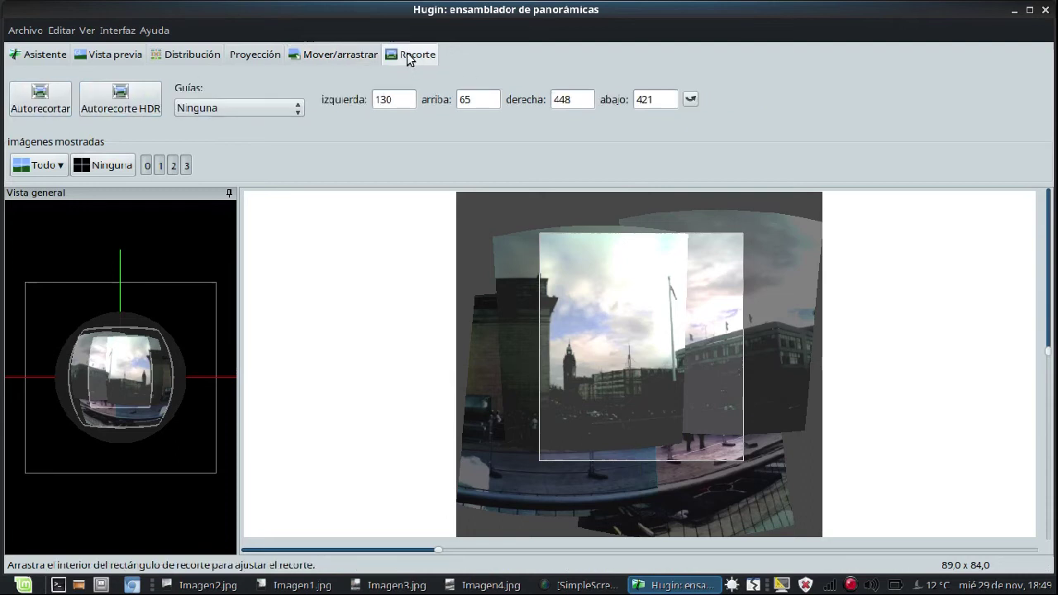
{"action": "left_click", "coordinate": [41, 107]}
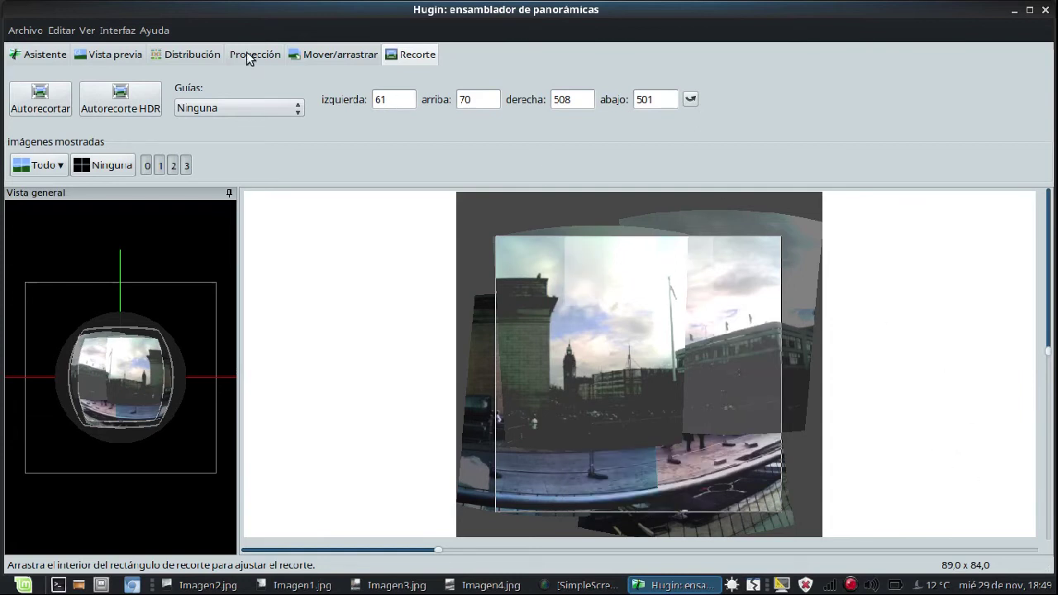
Step: Start creating the panorama as a JPEG at quality 90 with exposure-corrected, low dynamic range output
{"action": "left_click", "coordinate": [49, 53]}
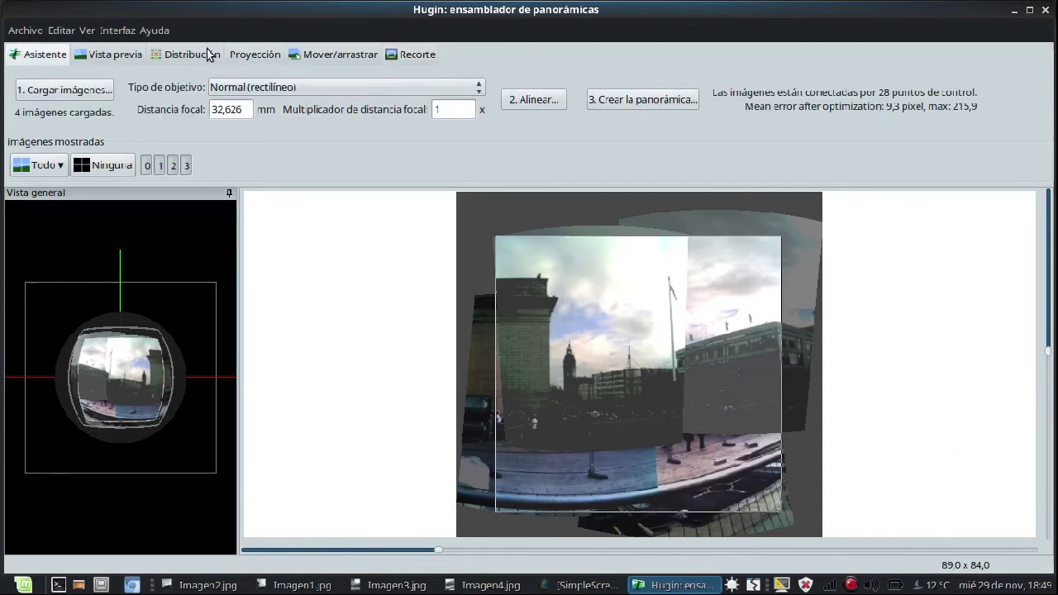
{"action": "left_click", "coordinate": [659, 103]}
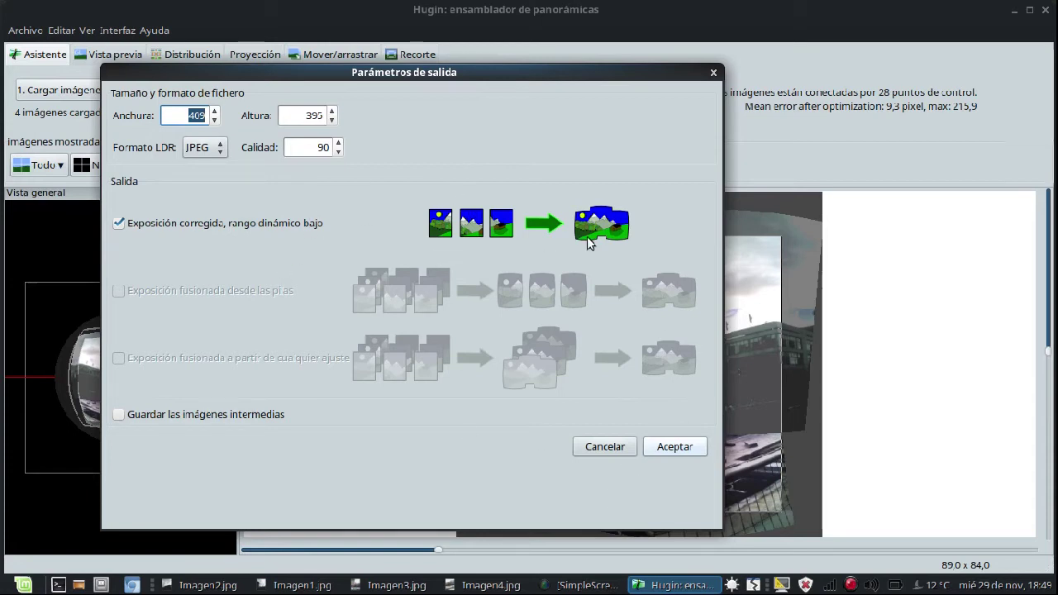
{"action": "left_click", "coordinate": [694, 447]}
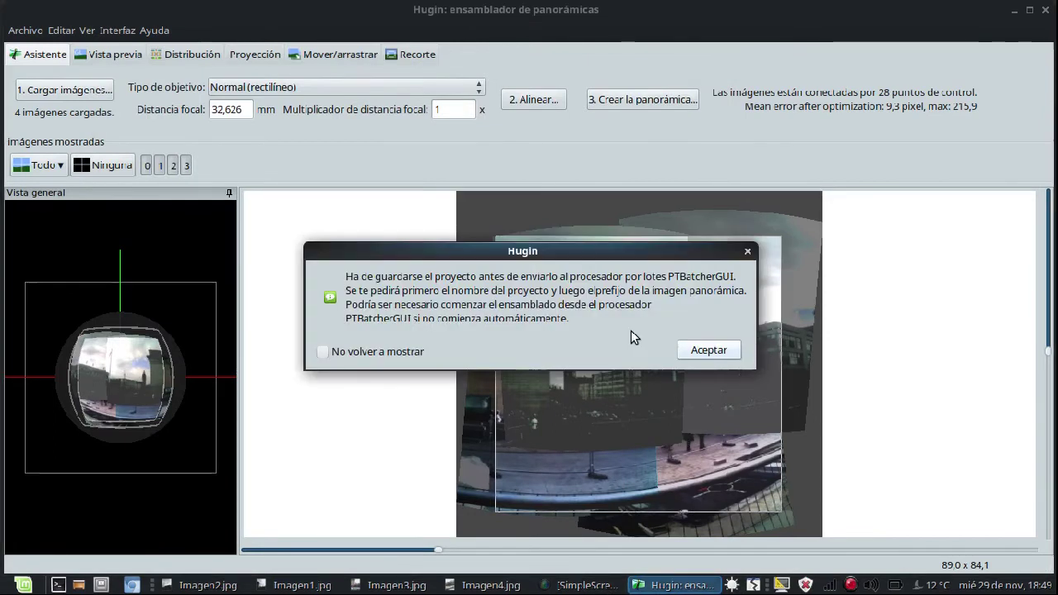
Step: Save the project as "Imagen1 - Imagen4-auto.pto" and stitch the panorama with the prefix "Imagen1 - Imagen4-auto", closing the batch processor when it finishes
{"action": "left_click", "coordinate": [726, 351]}
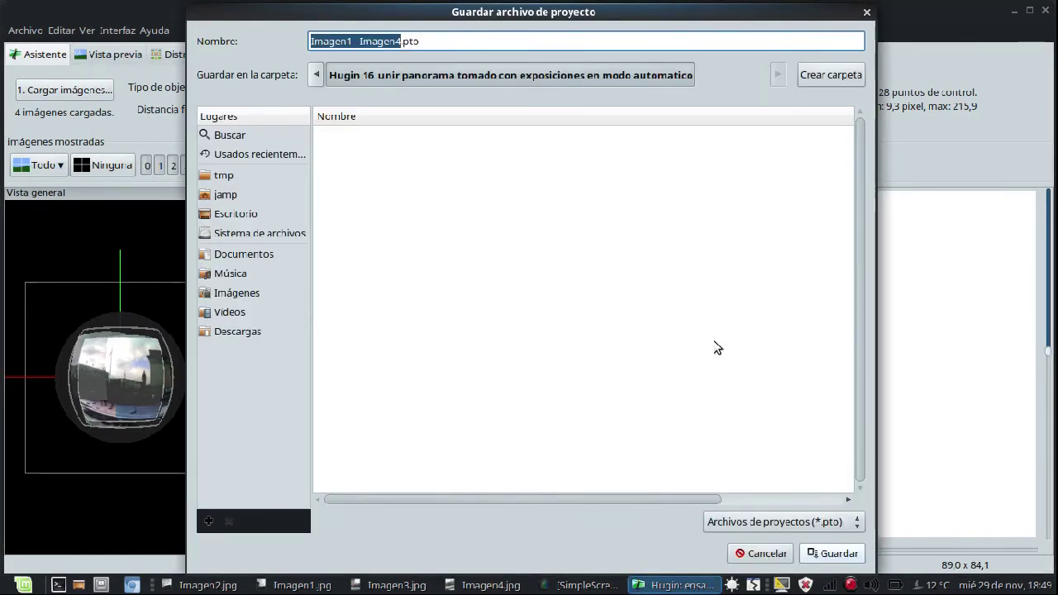
{"action": "left_click", "coordinate": [402, 41]}
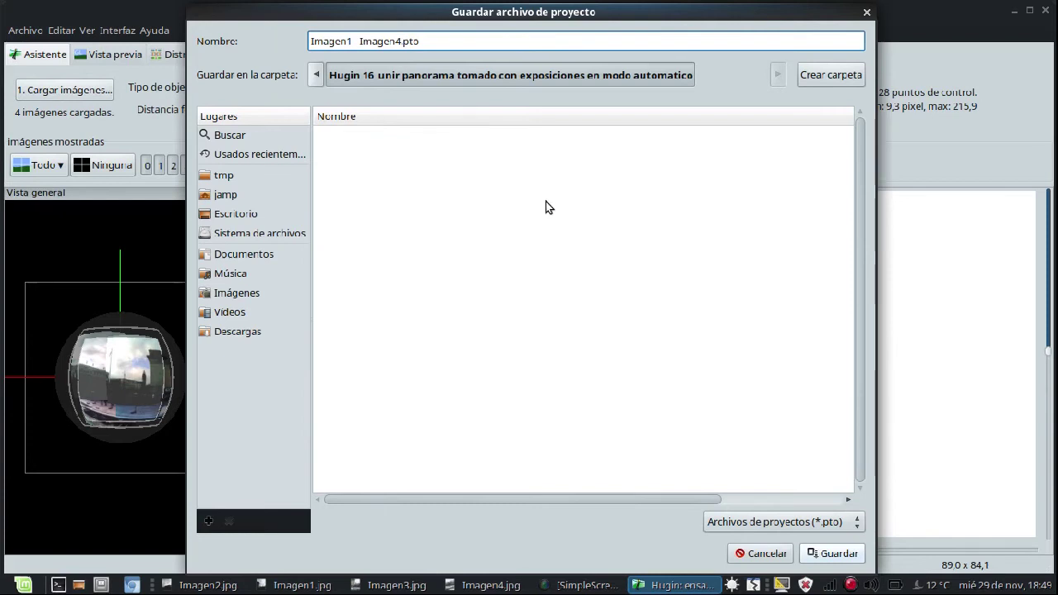
{"action": "type", "text": "auto"}
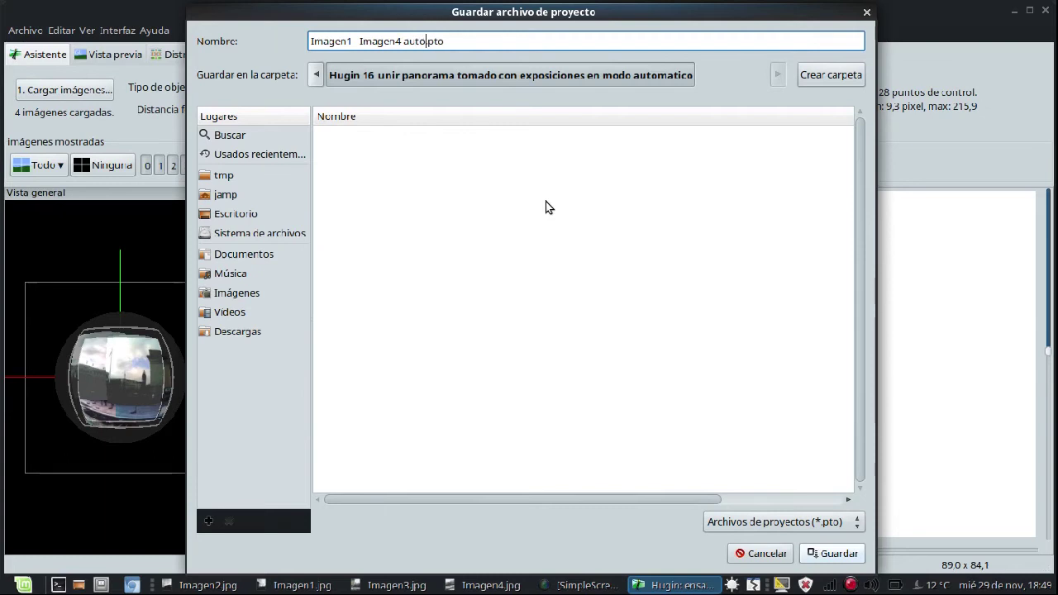
{"action": "left_click", "coordinate": [830, 553]}
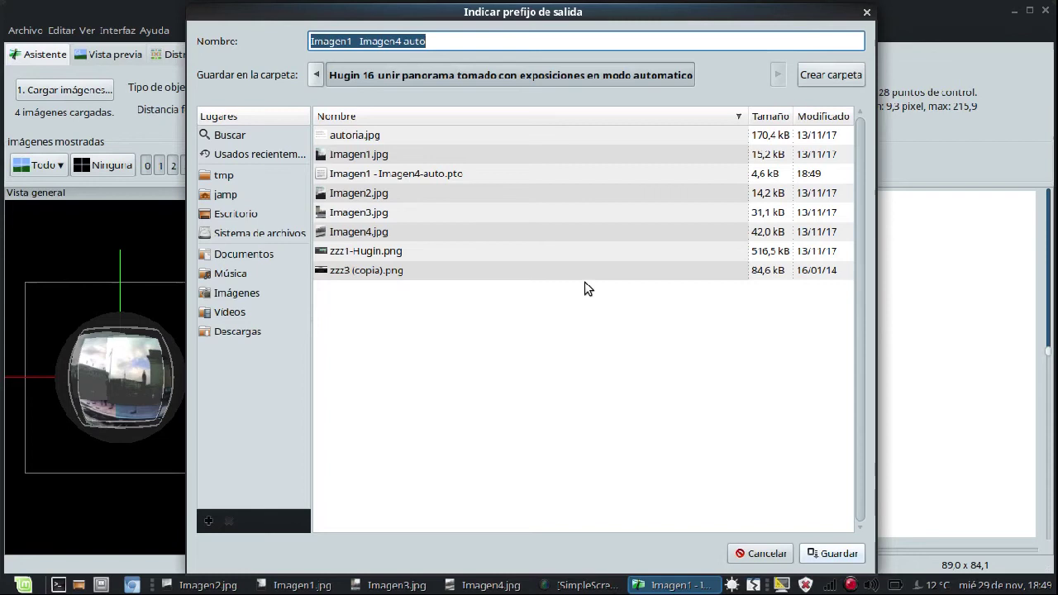
{"action": "left_click", "coordinate": [833, 552]}
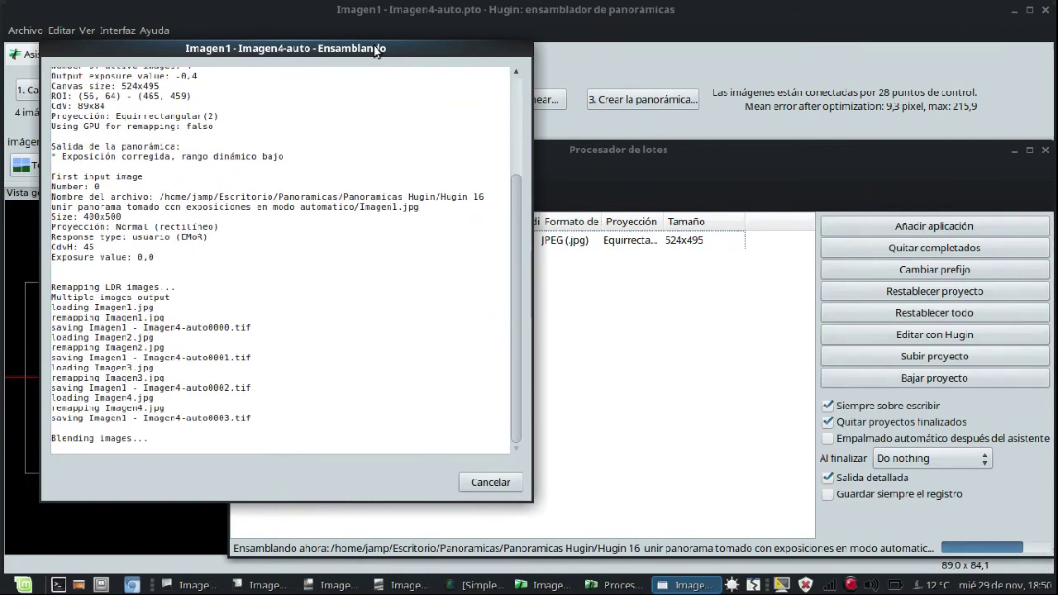
{"action": "left_click_drag", "start_coordinate": [389, 48], "coordinate": [602, 55]}
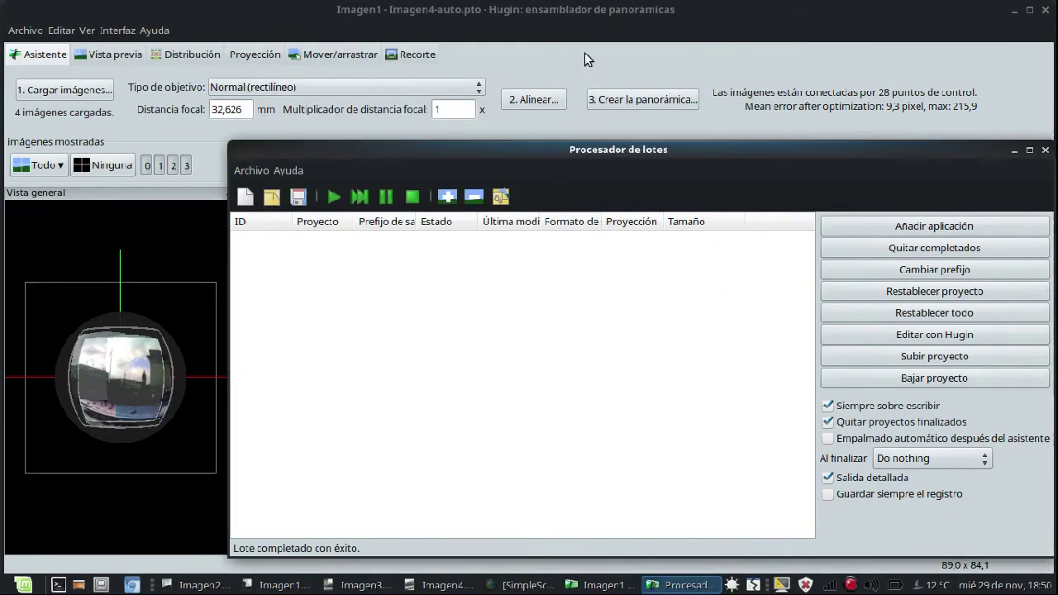
{"action": "left_click", "coordinate": [1044, 149]}
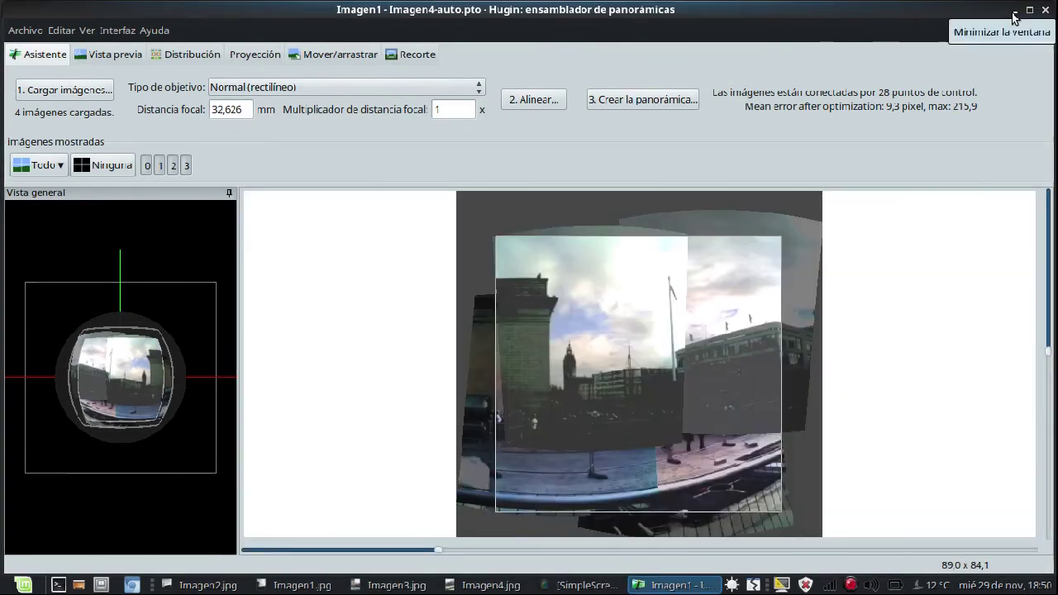
Step: Open the stitched "Imagen1 - Imagen4-auto.jpg" from the "Hugin 16" folder inside Panoramicas/Panoramicas Hugin on the desktop
{"action": "left_click", "coordinate": [78, 584]}
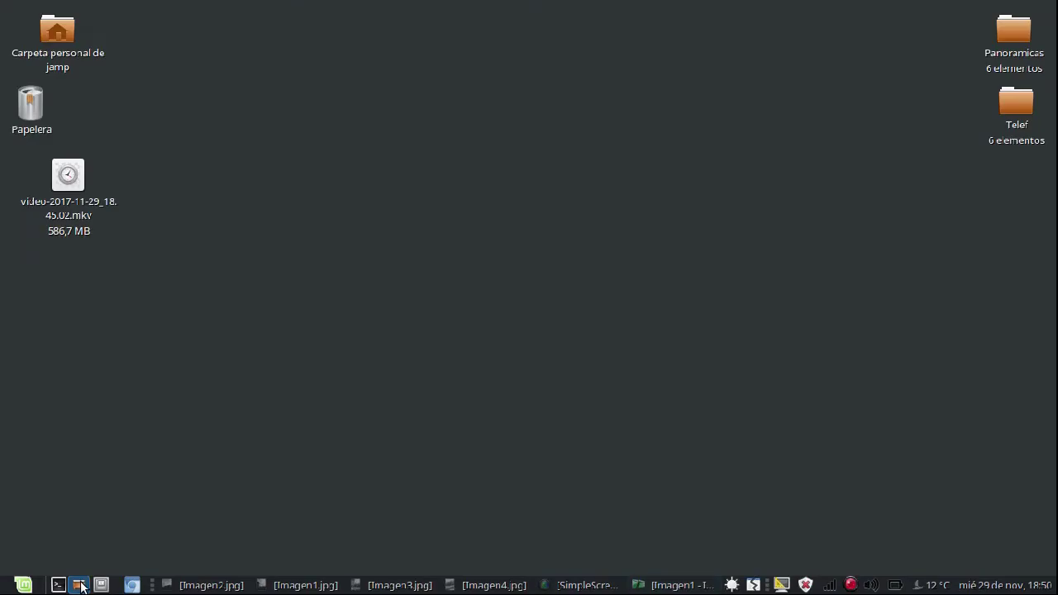
{"action": "double_click", "coordinate": [1017, 40]}
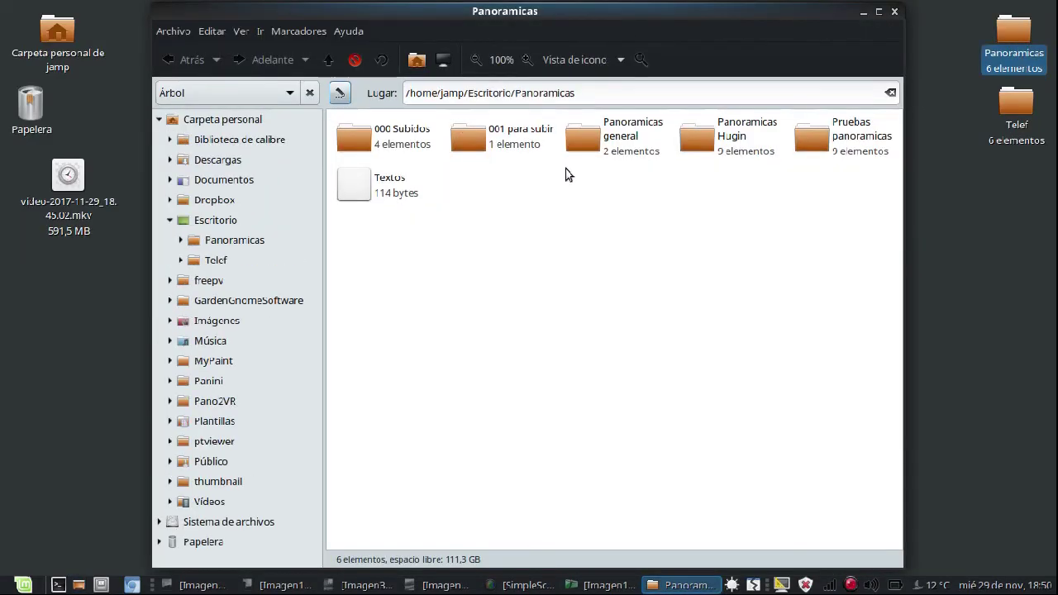
{"action": "double_click", "coordinate": [694, 141]}
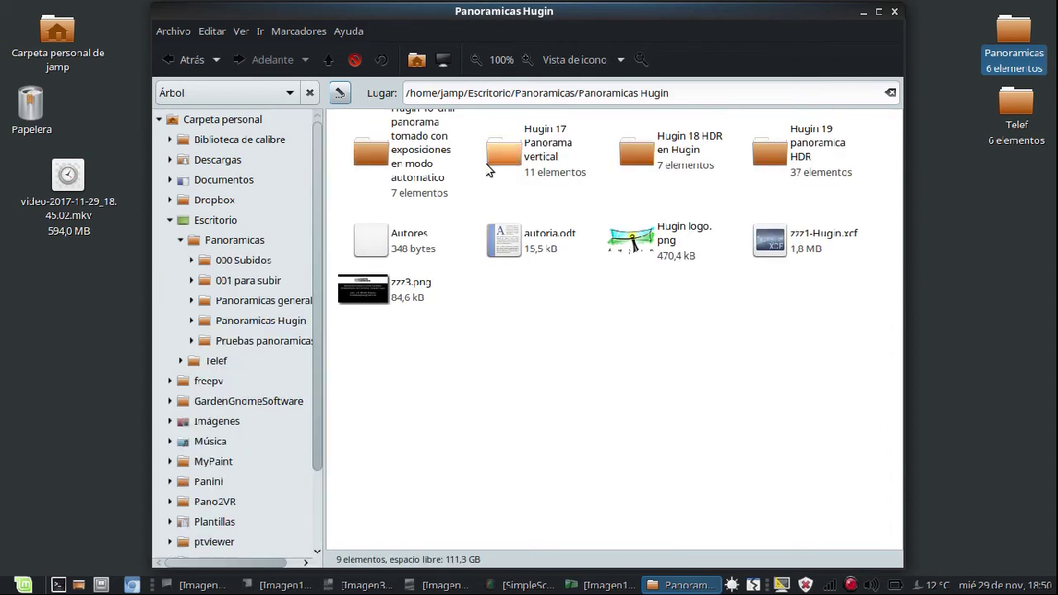
{"action": "left_click", "coordinate": [636, 159]}
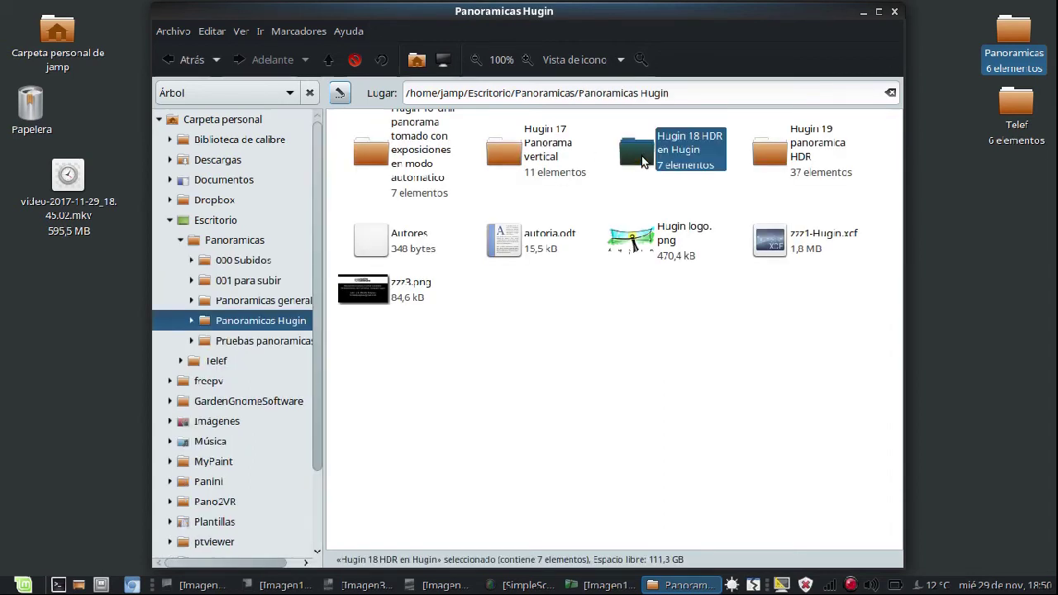
{"action": "left_click", "coordinate": [378, 163]}
{"action": "double_click", "coordinate": [379, 162]}
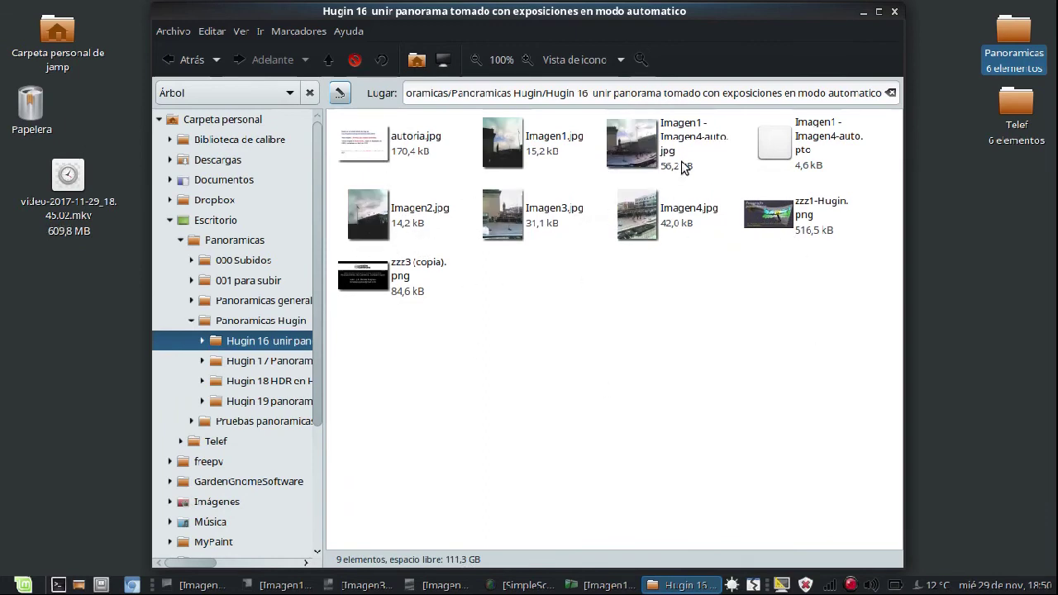
{"action": "double_click", "coordinate": [636, 143]}
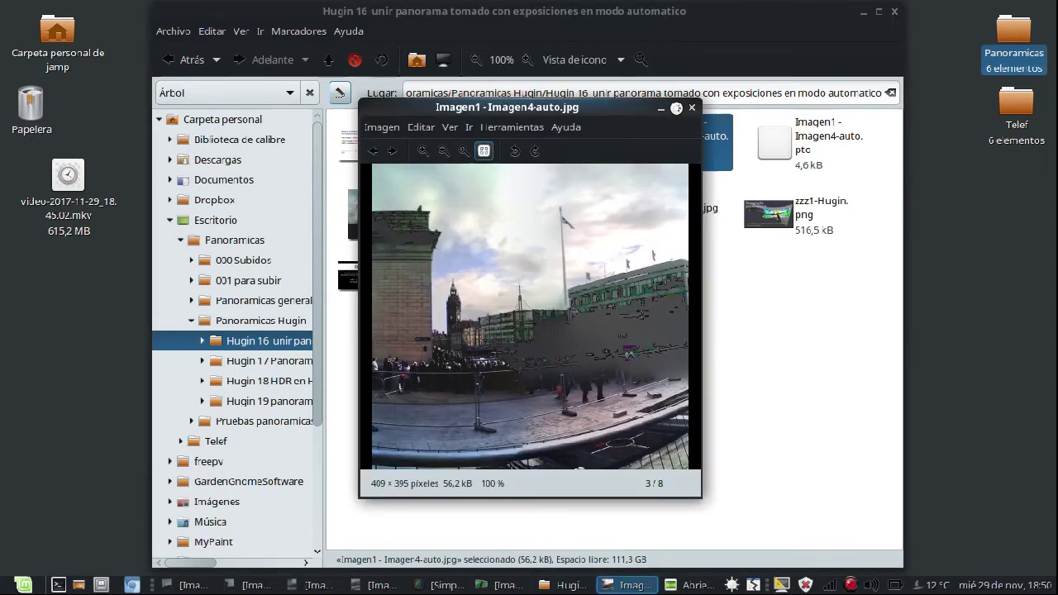
Step: Examine the stitched panorama in a maximized viewer window, put the viewer away and return to the Hugin project
{"action": "left_click", "coordinate": [676, 108]}
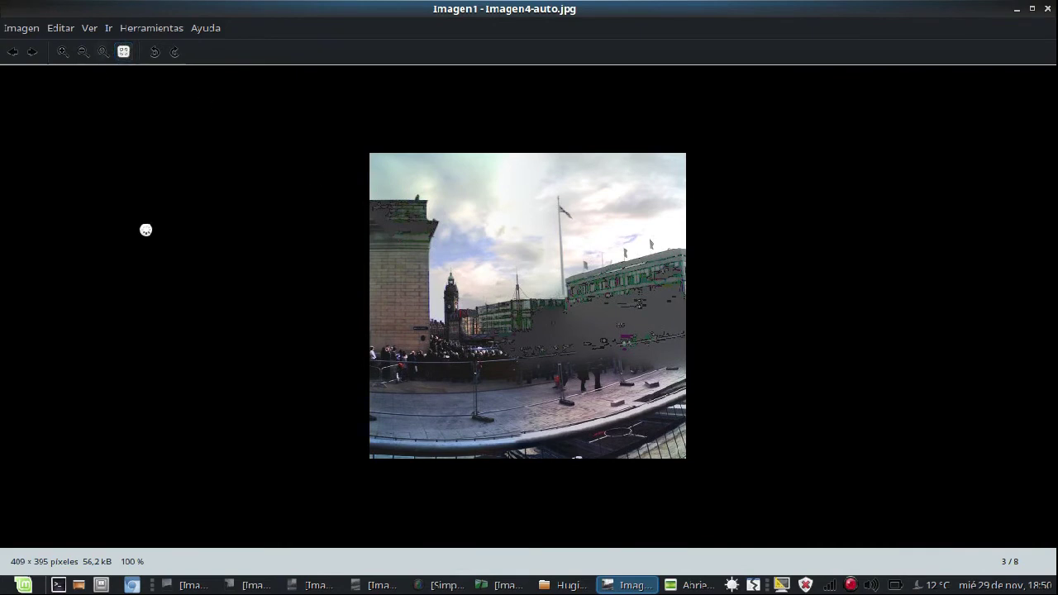
{"action": "left_click", "coordinate": [124, 52]}
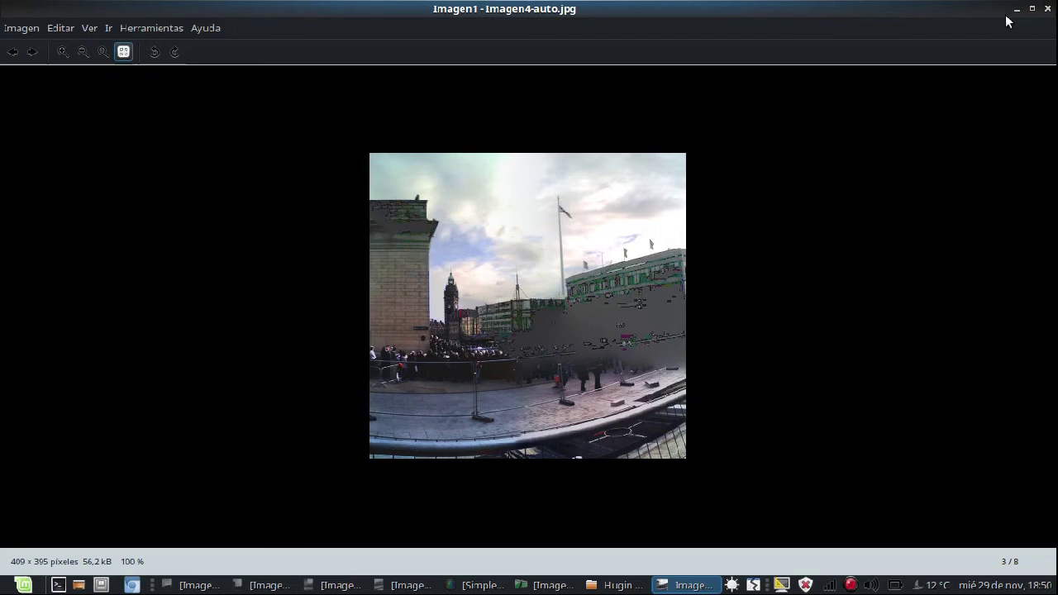
{"action": "left_click", "coordinate": [1031, 8]}
{"action": "left_click_drag", "start_coordinate": [547, 107], "coordinate": [932, 89]}
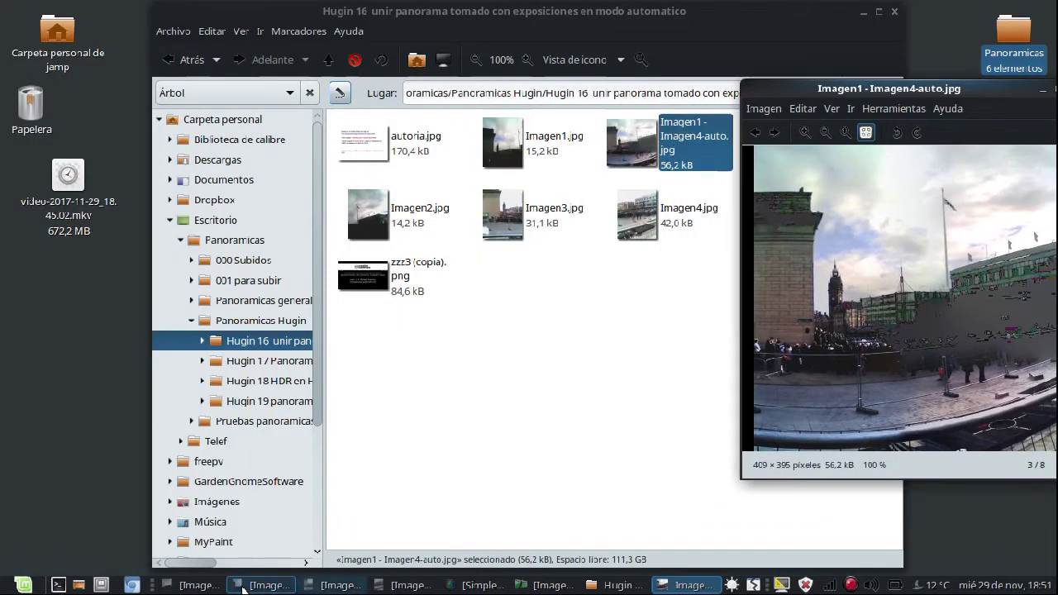
{"action": "left_click", "coordinate": [685, 587]}
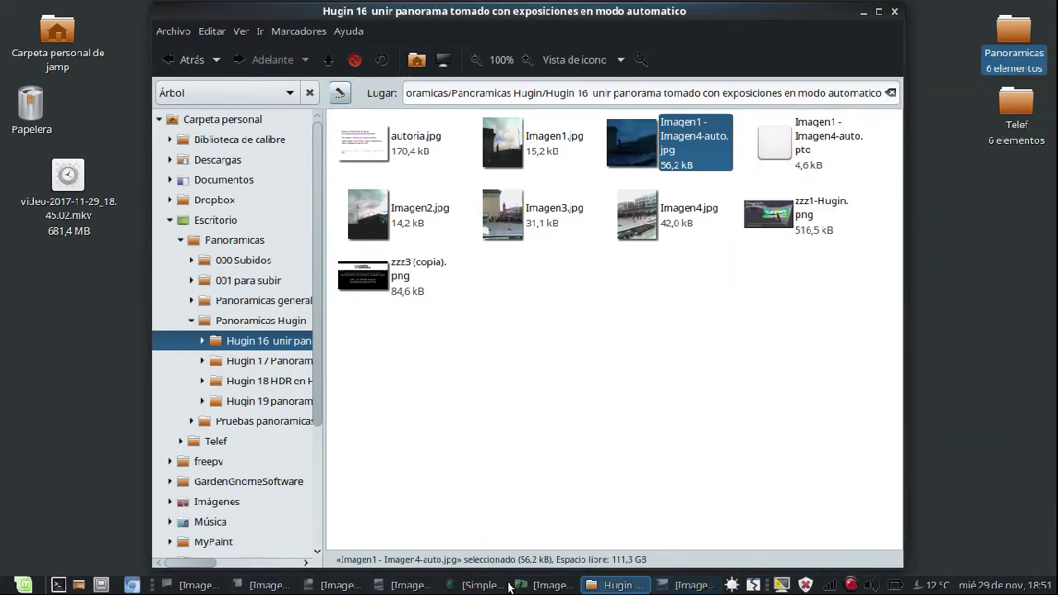
{"action": "left_click", "coordinate": [541, 586]}
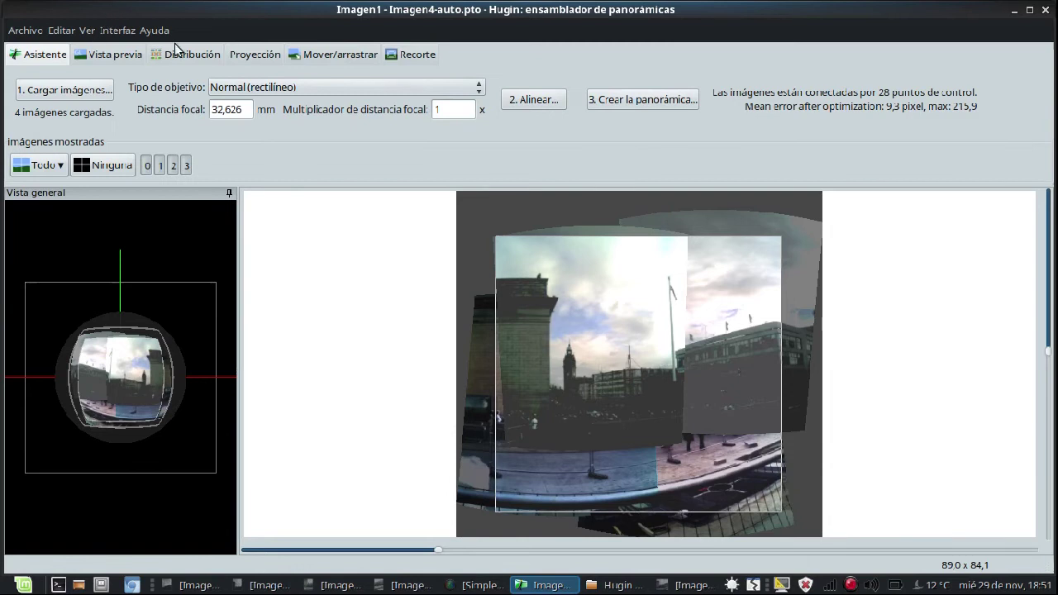
Step: Switch to the advanced interface and make "Exposición fusionada a partir de cualquier ajuste" the only panorama output instead of the exposure-corrected one
{"action": "left_click", "coordinate": [116, 31]}
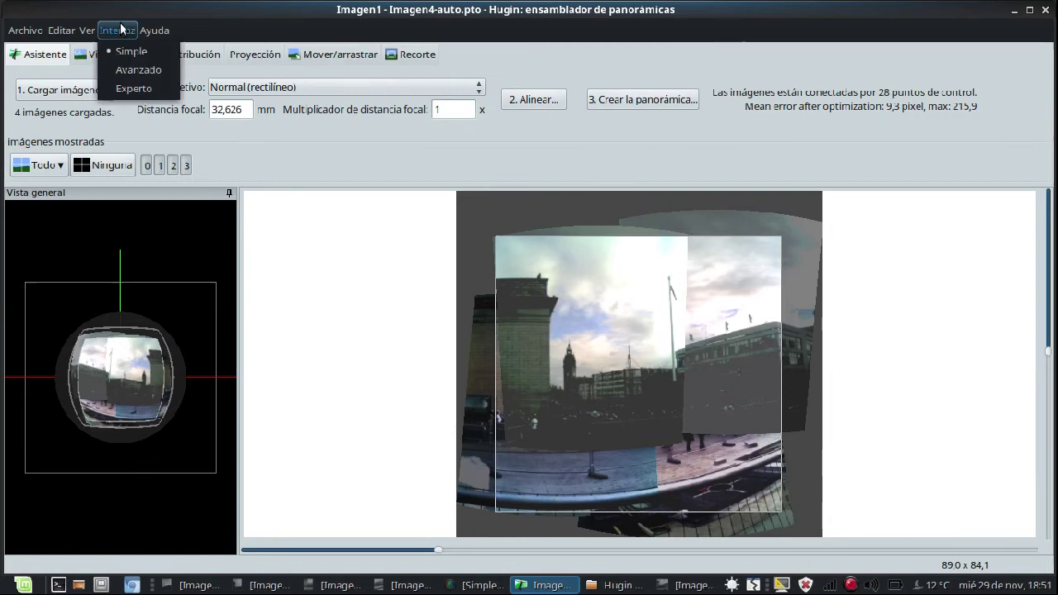
{"action": "left_click", "coordinate": [126, 70]}
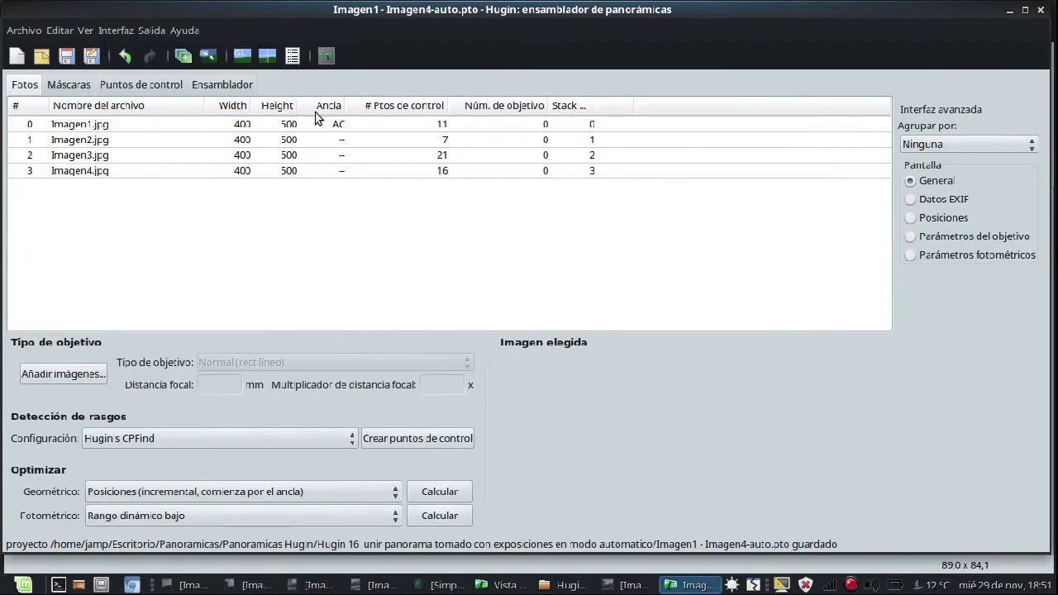
{"action": "left_click", "coordinate": [222, 87]}
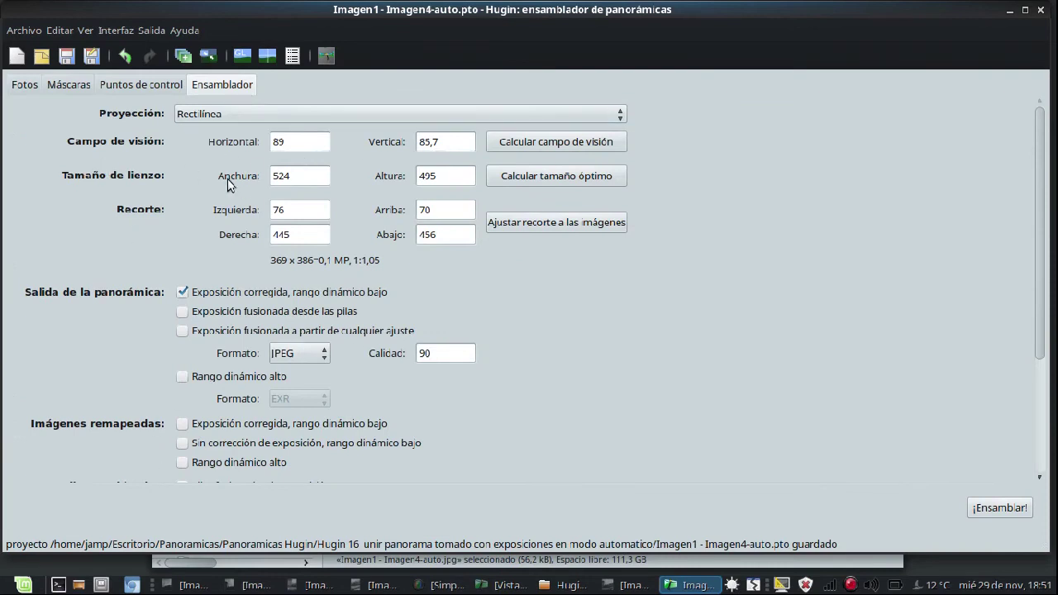
{"action": "left_click", "coordinate": [182, 293]}
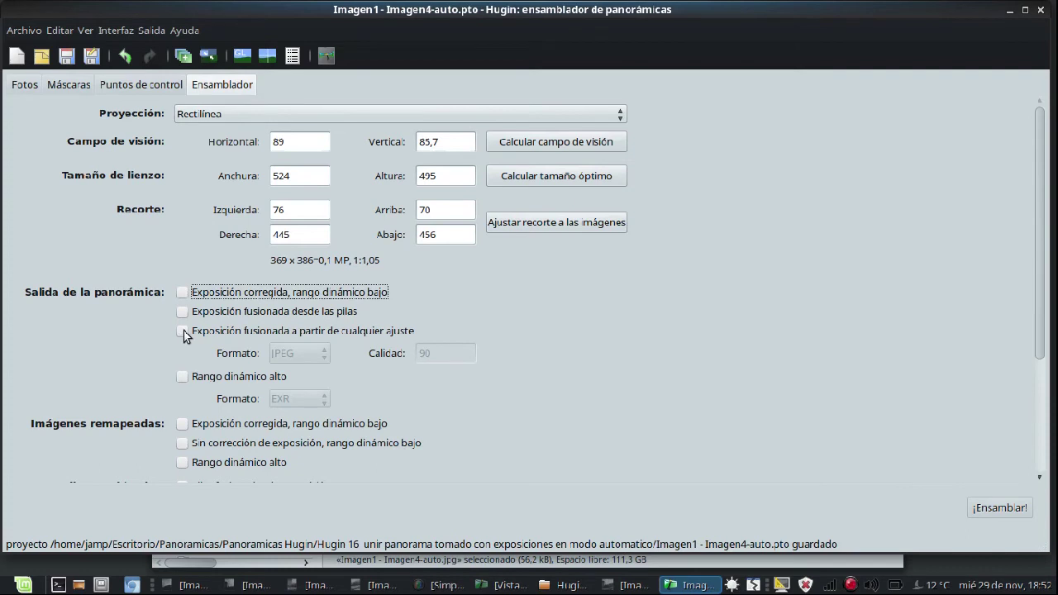
{"action": "left_click", "coordinate": [183, 331]}
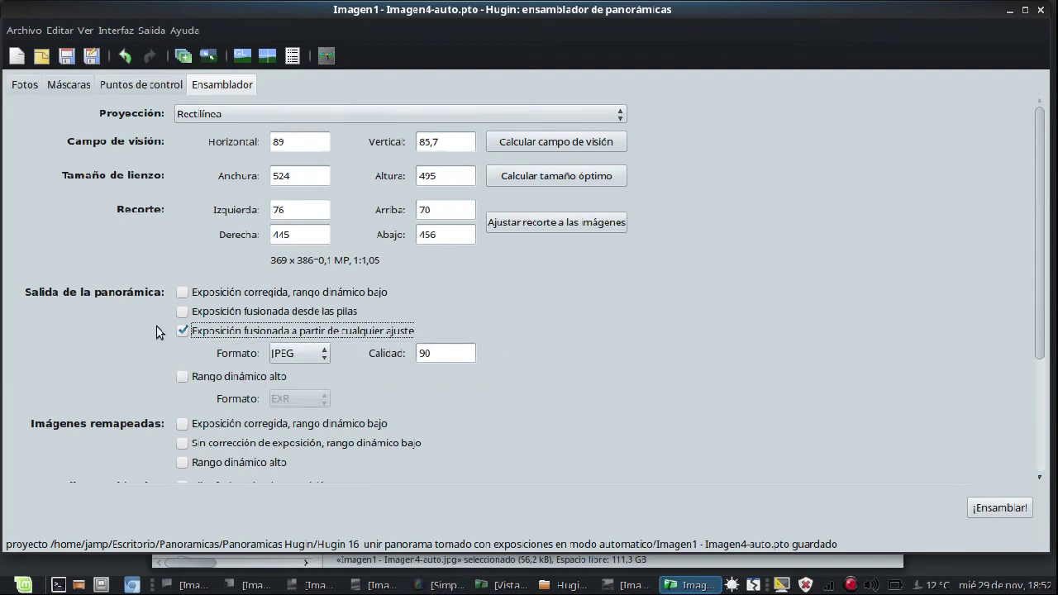
Step: Stitch the panorama with the output prefix "Imagen1 - Imagen4-manual" and close the batch processor when it finishes
{"action": "left_click", "coordinate": [998, 507]}
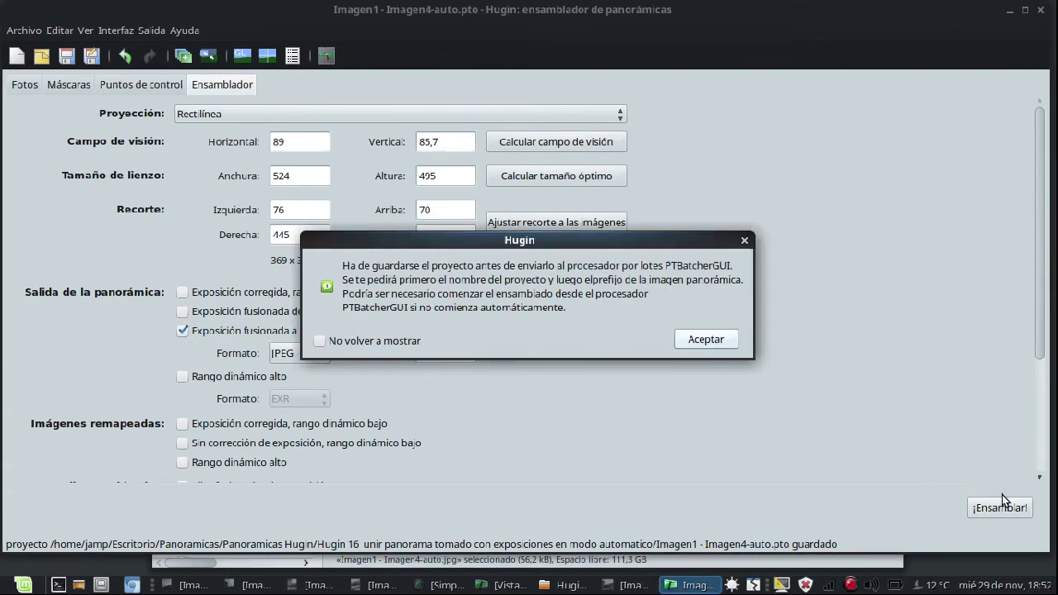
{"action": "left_click", "coordinate": [699, 342]}
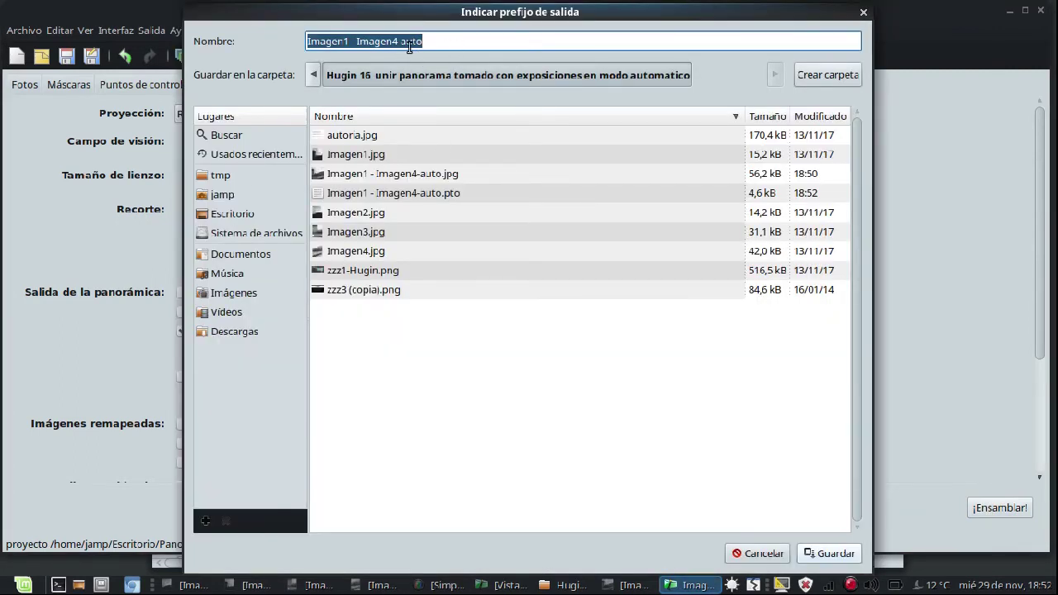
{"action": "left_click", "coordinate": [440, 47]}
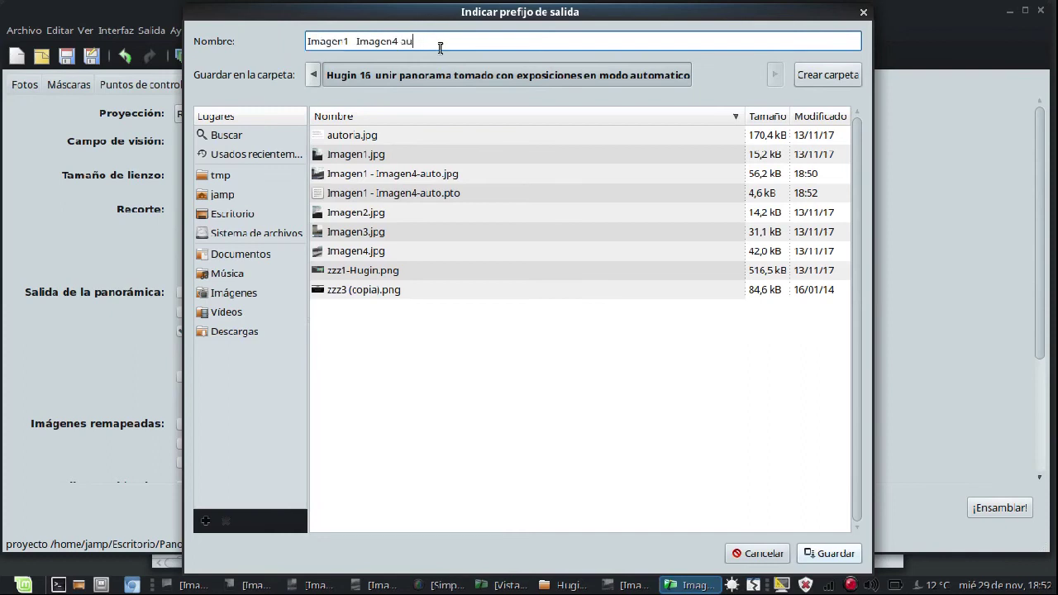
{"action": "type", "text": "manual"}
{"action": "left_click", "coordinate": [824, 551]}
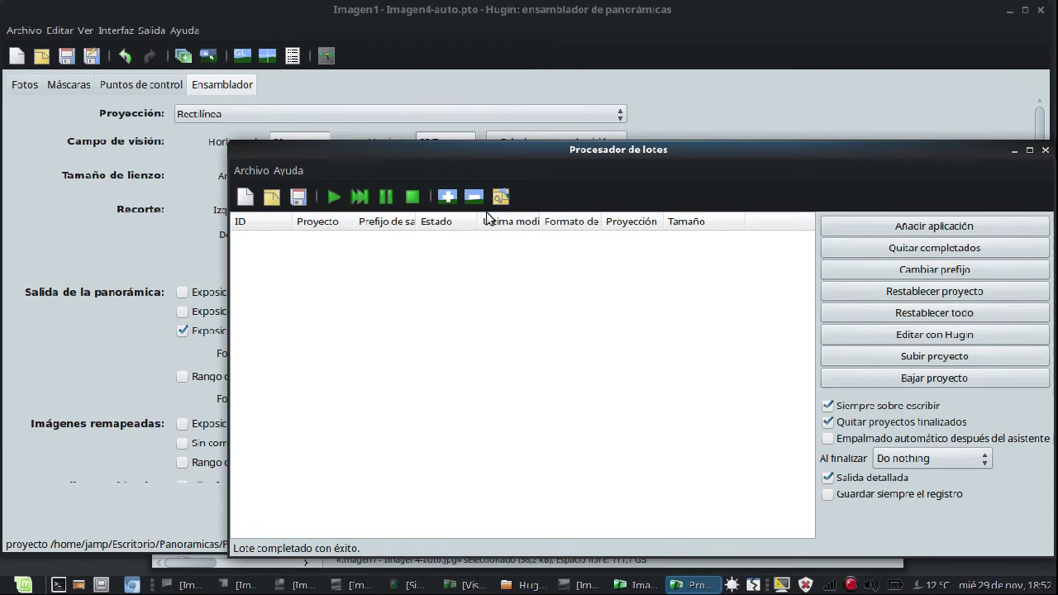
{"action": "left_click", "coordinate": [1045, 151]}
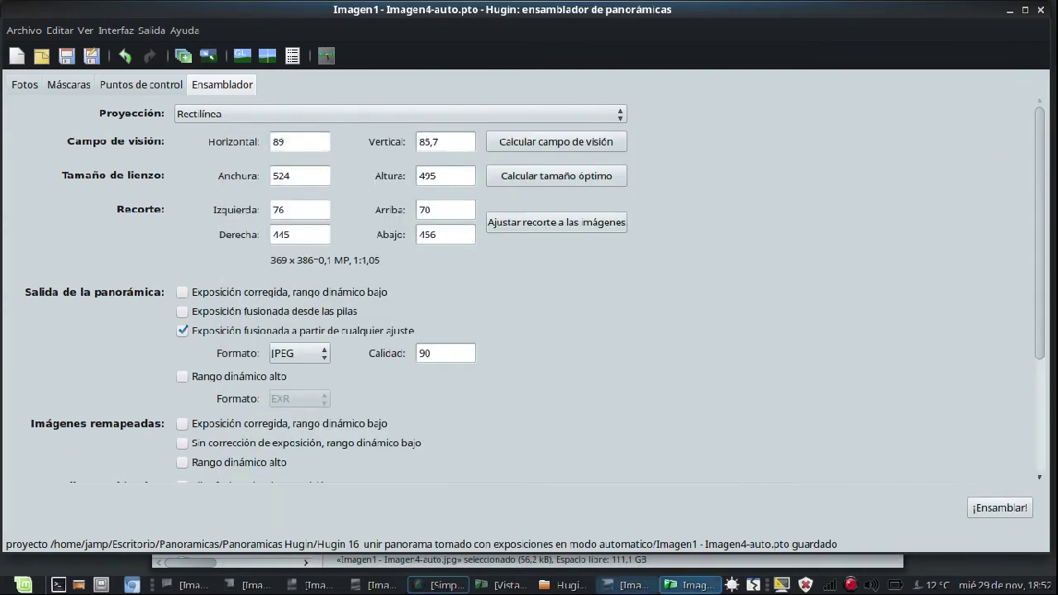
Step: Open "Imagen1 - Imagen4-manual_blended_fused.jpg" from the "Hugin 16" folder inside Panoramicas/Panoramicas Hugin on the desktop
{"action": "left_click", "coordinate": [99, 585]}
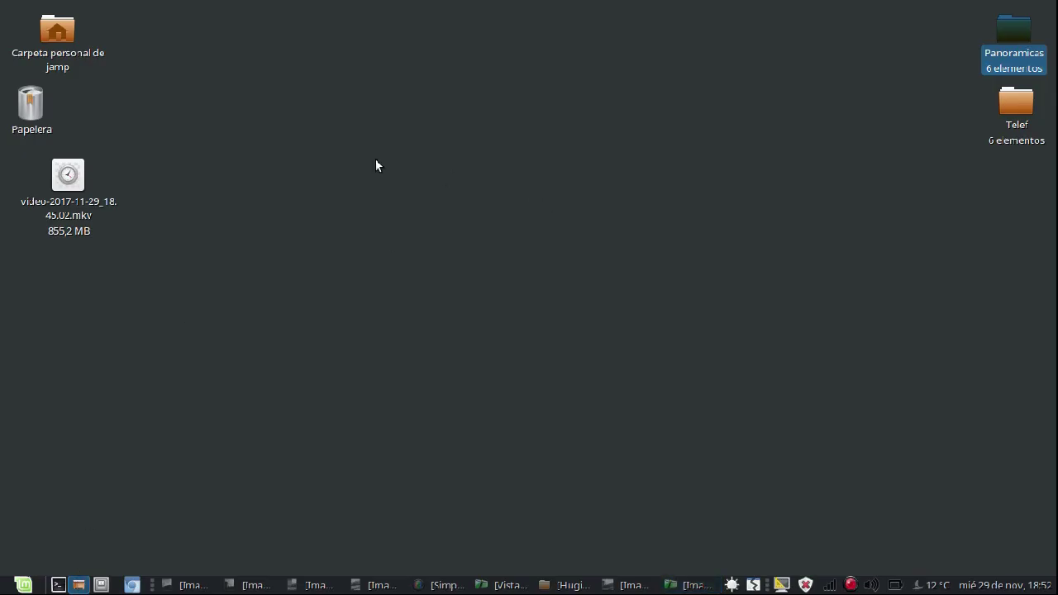
{"action": "double_click", "coordinate": [1028, 33]}
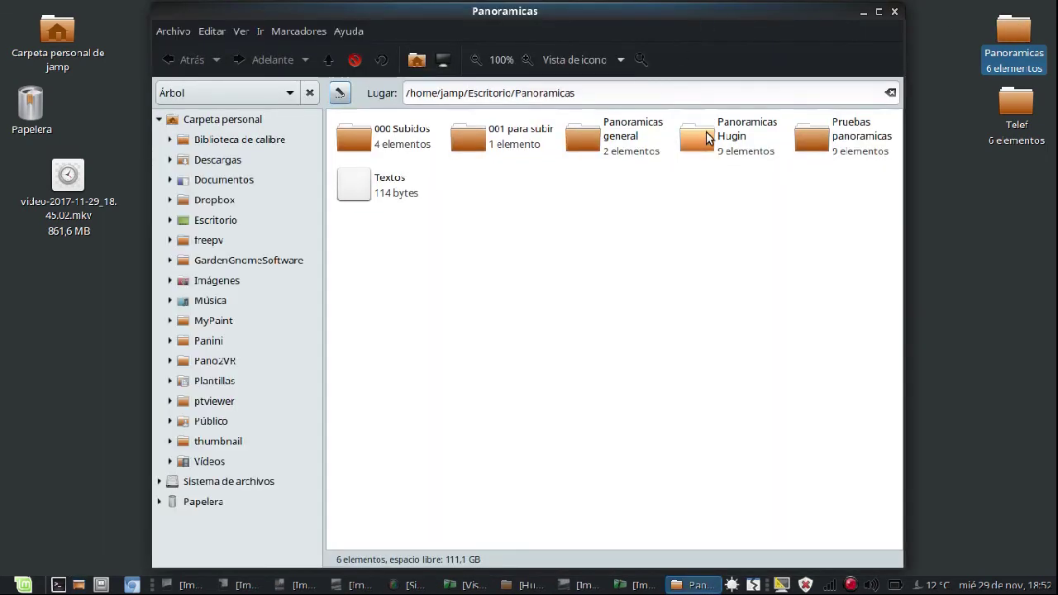
{"action": "double_click", "coordinate": [707, 133]}
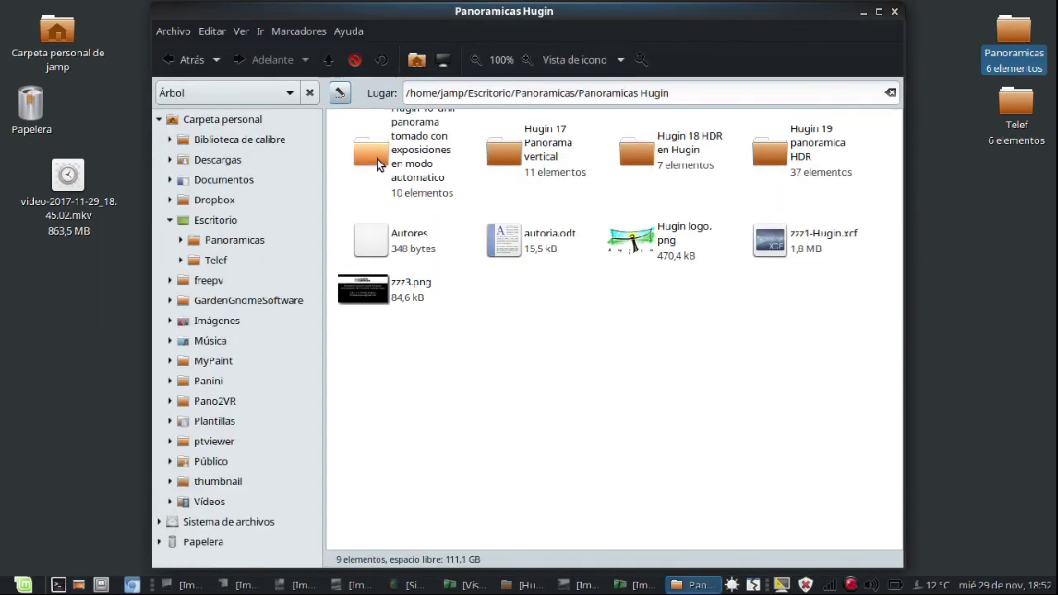
{"action": "double_click", "coordinate": [369, 150]}
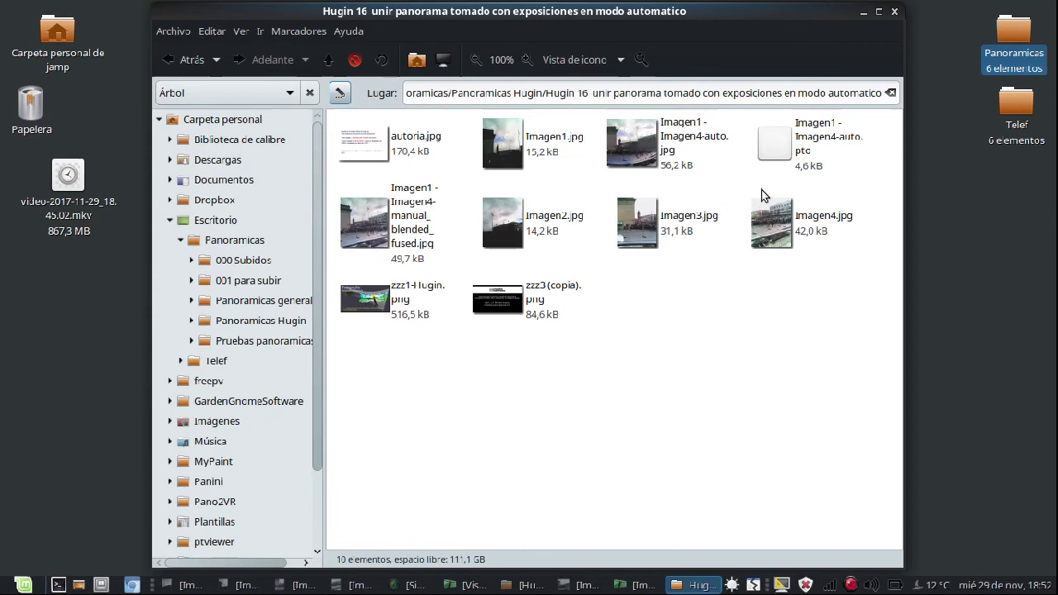
{"action": "left_click", "coordinate": [362, 223]}
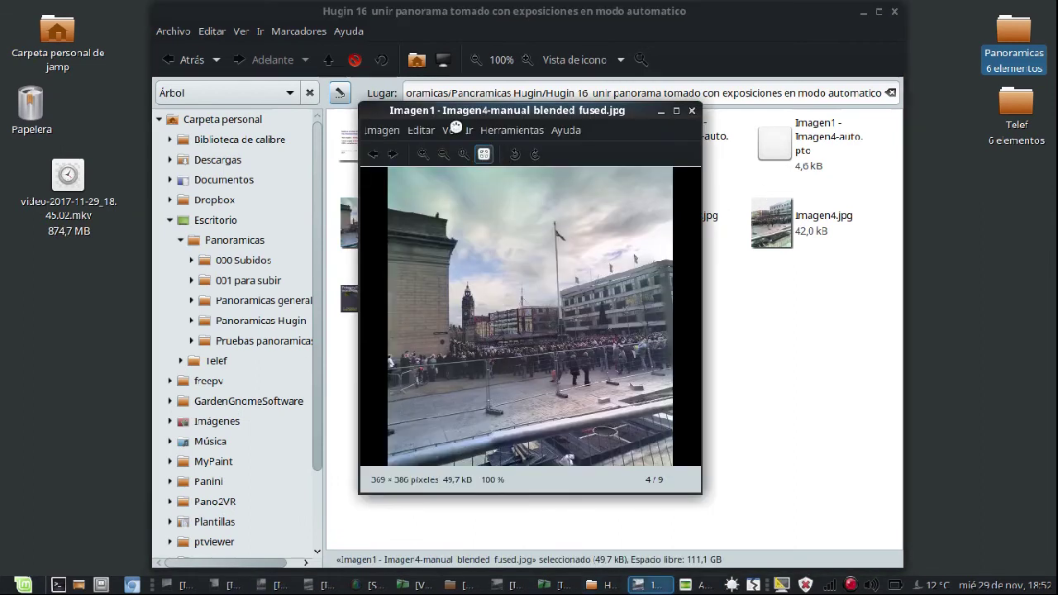
Step: Open "Imagen1 - Imagen4-auto.jpg" as well and tile the two panoramas side by side, with the fused version in the right half
{"action": "left_click_drag", "start_coordinate": [460, 109], "coordinate": [1051, 290]}
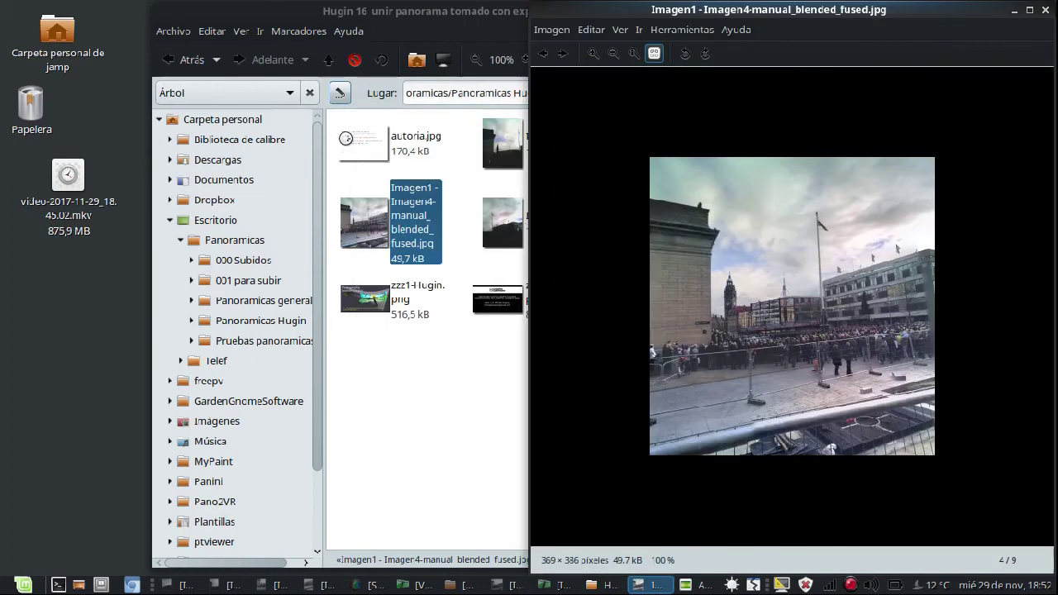
{"action": "key", "text": "alt+Tab"}
{"action": "left_click", "coordinate": [694, 129], "text": "shift"}
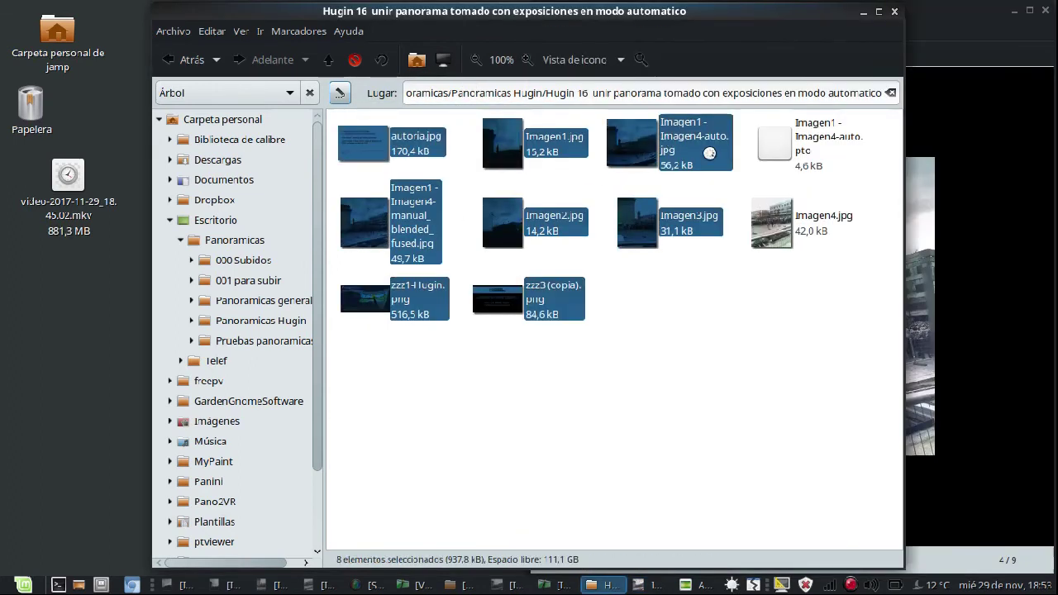
{"action": "left_click", "coordinate": [683, 138]}
{"action": "double_click", "coordinate": [659, 164]}
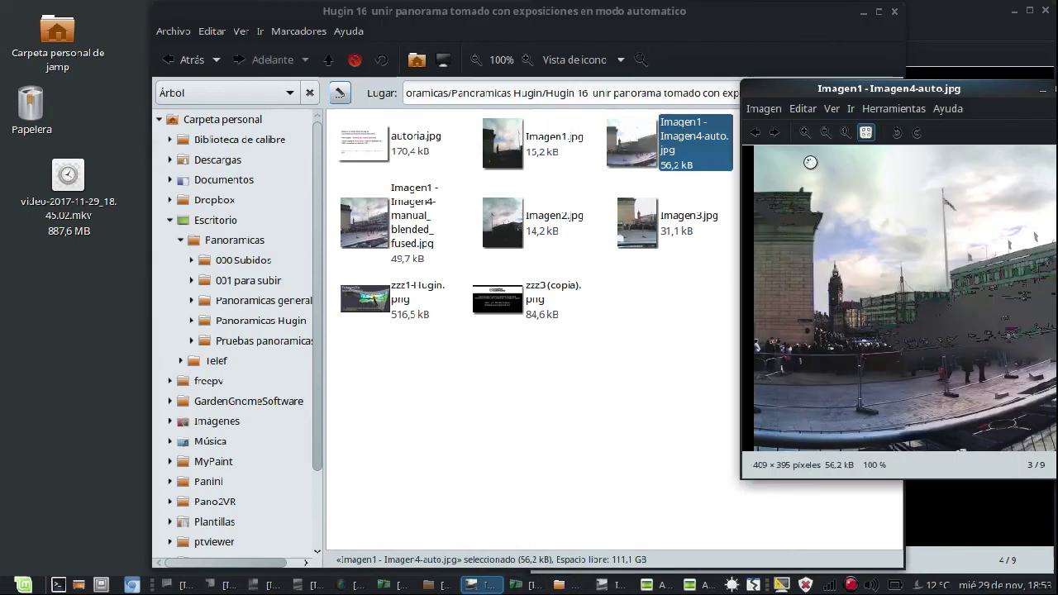
{"action": "key", "text": "super+Left"}
{"action": "left_click", "coordinate": [1013, 79]}
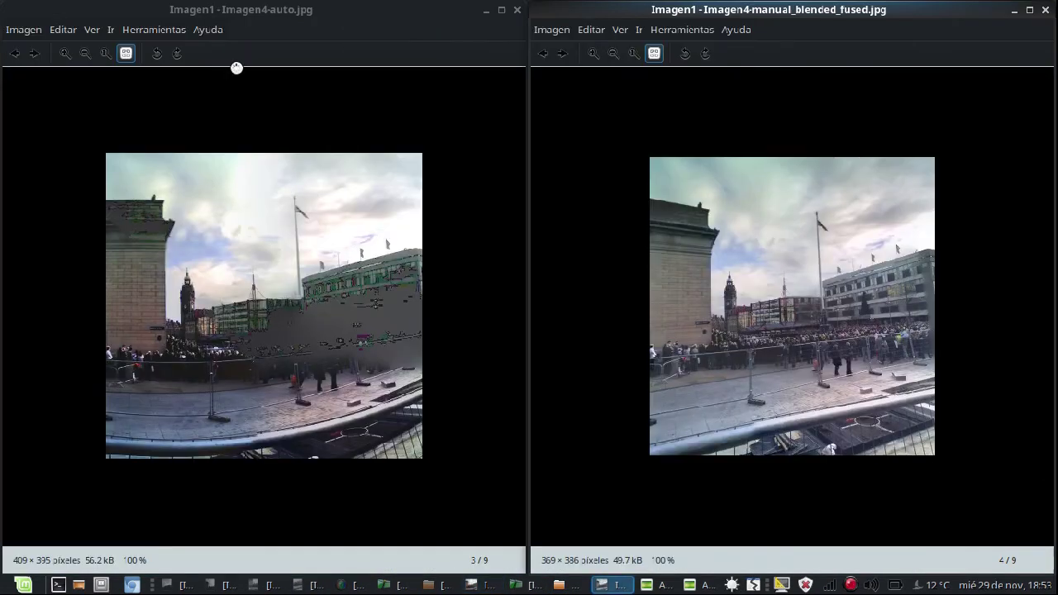
Step: Compare the automatic and fused panoramas side by side, first fitted to their windows and then both enlarged to 200%
{"action": "left_click", "coordinate": [122, 49]}
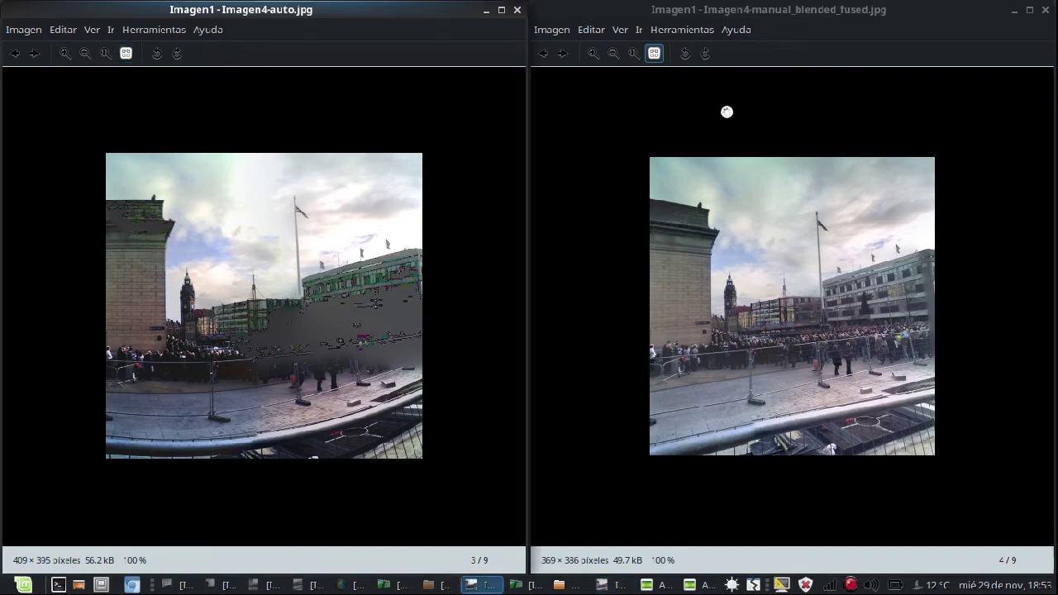
{"action": "left_click", "coordinate": [655, 53]}
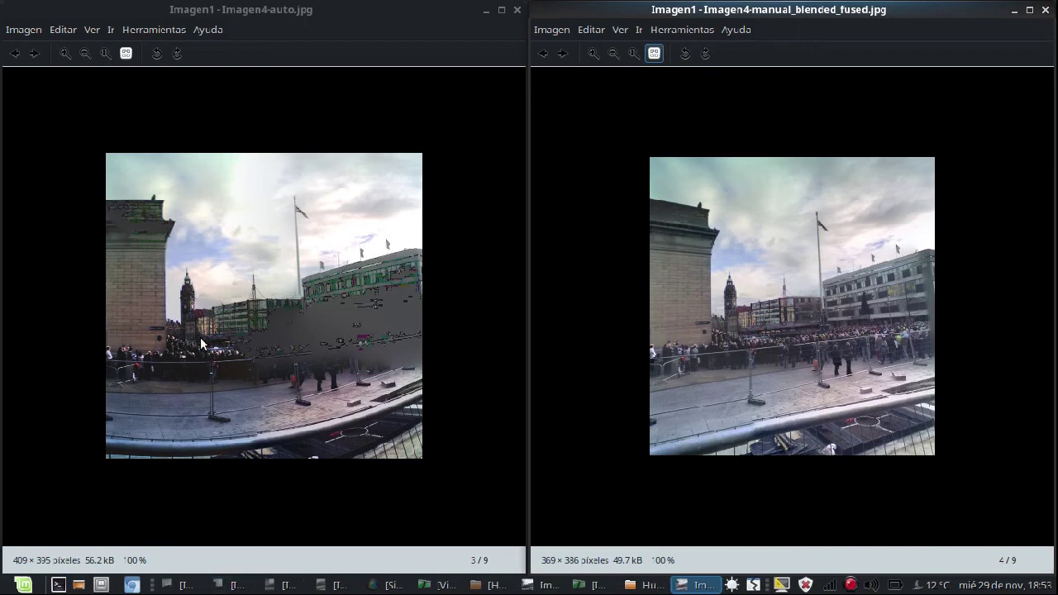
{"action": "scroll", "coordinate": [161, 395], "scroll_direction": "up", "scroll_amount": 1}
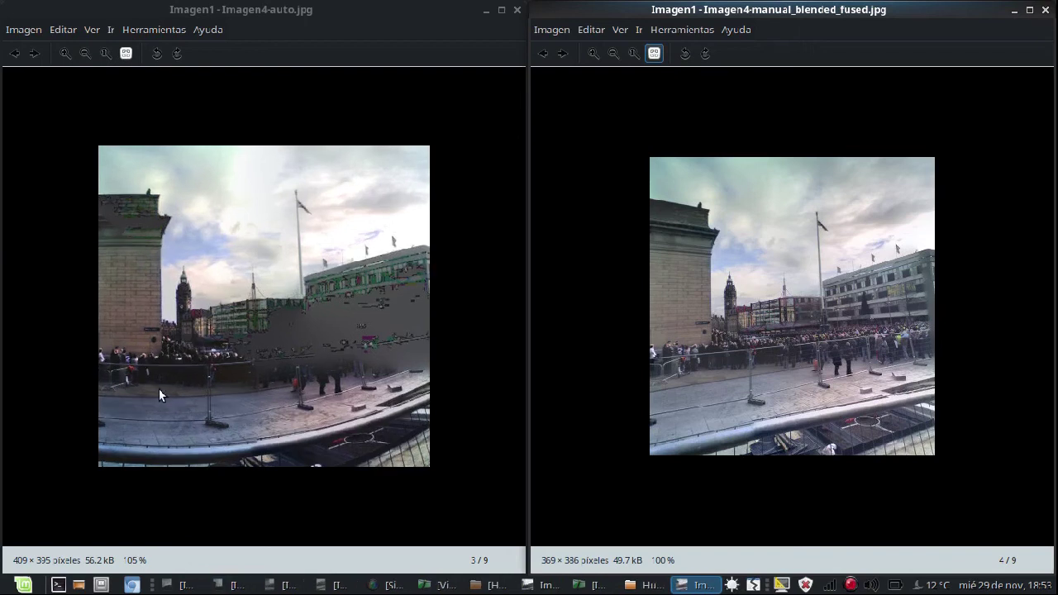
{"action": "left_click", "coordinate": [126, 54]}
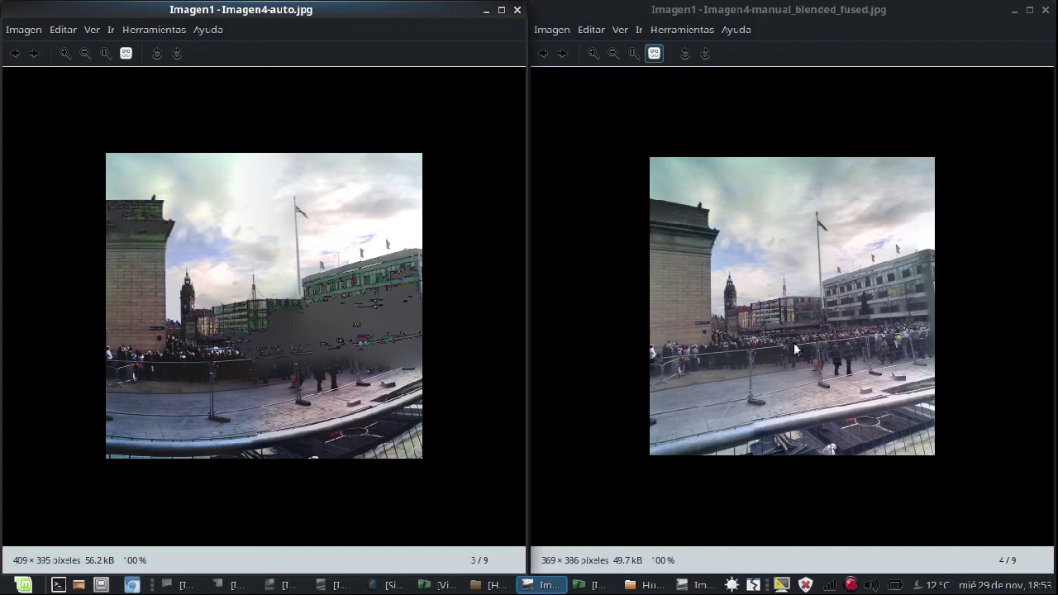
{"action": "left_click", "coordinate": [593, 55]}
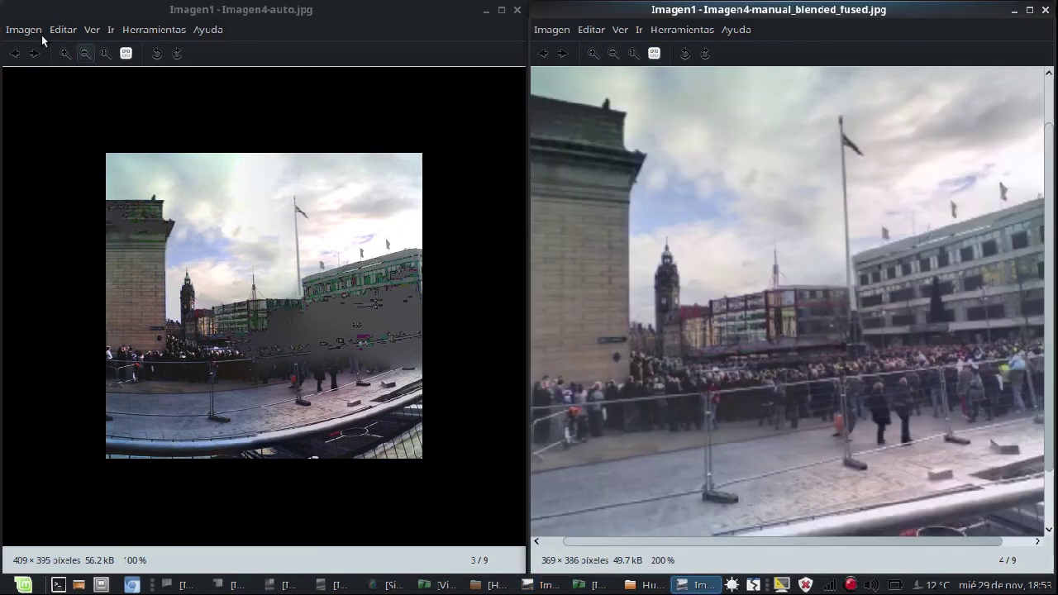
{"action": "left_click", "coordinate": [63, 53]}
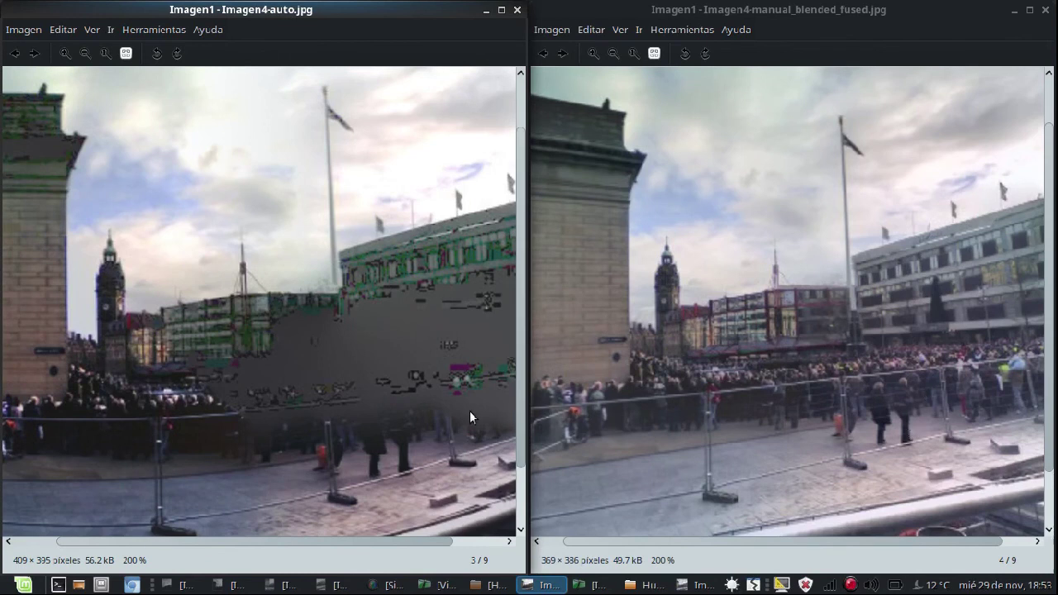